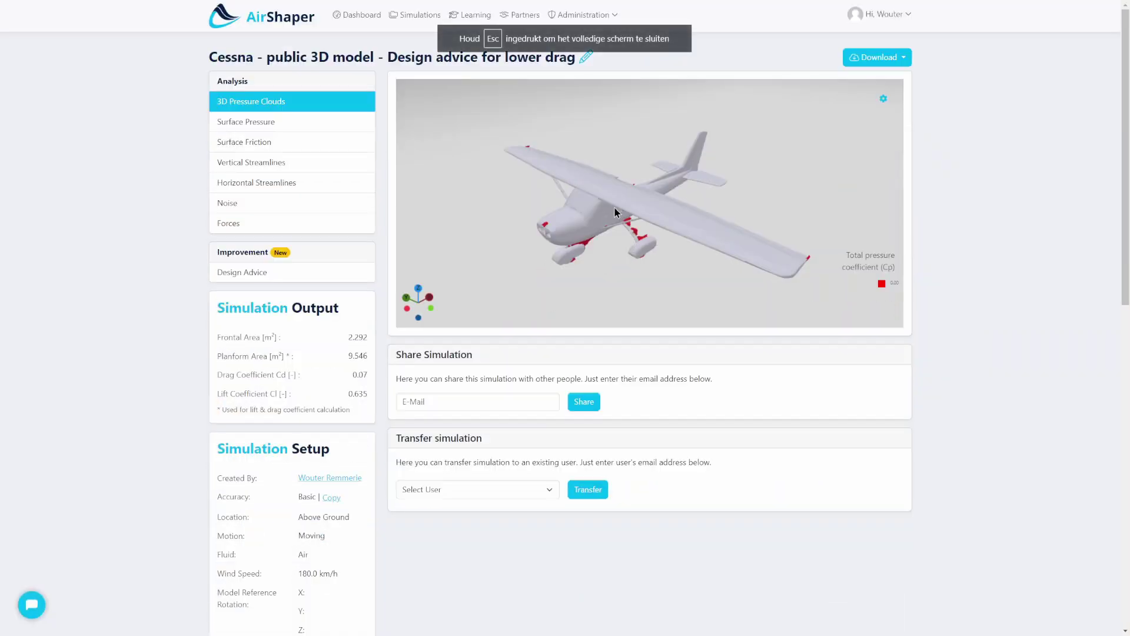
# - Examine the 3D pressure clouds around the Cessna's nose, wing and landing gear from above, the front and below
pyautogui.scroll(4, 607, 215)
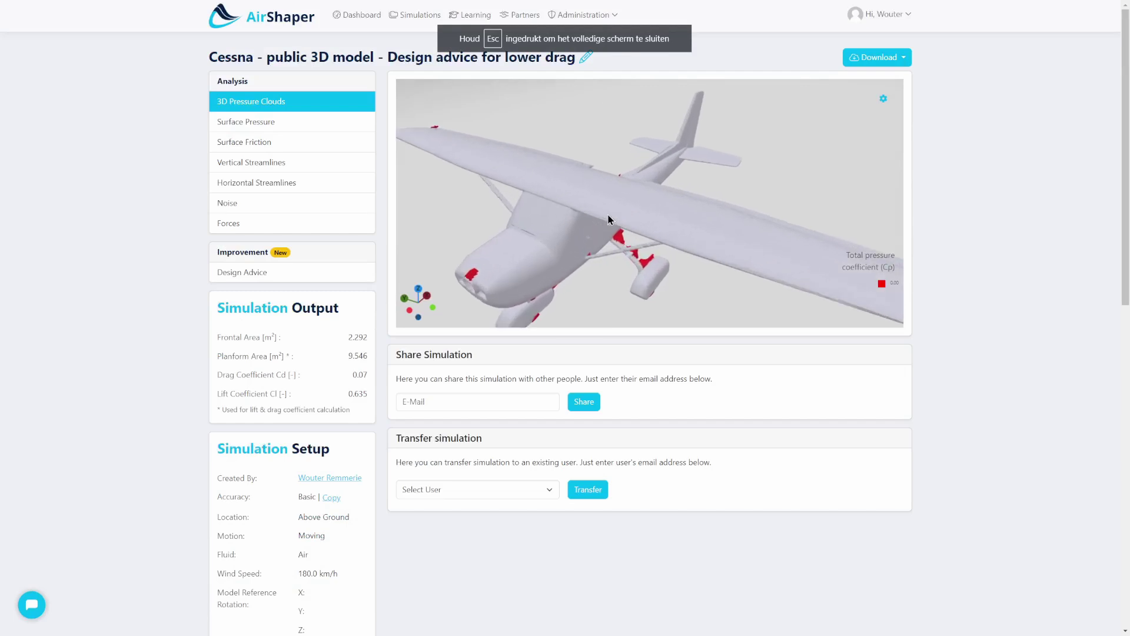
pyautogui.moveTo(607, 214); pyautogui.dragTo(580, 215)
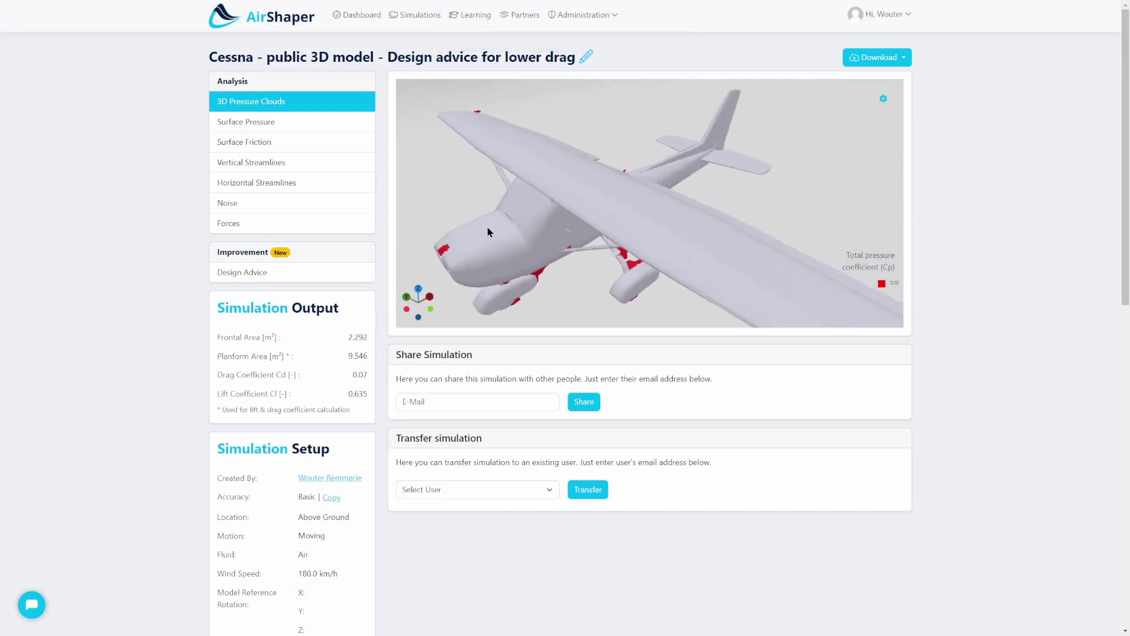
pyautogui.moveTo(496, 221); pyautogui.dragTo(564, 219)
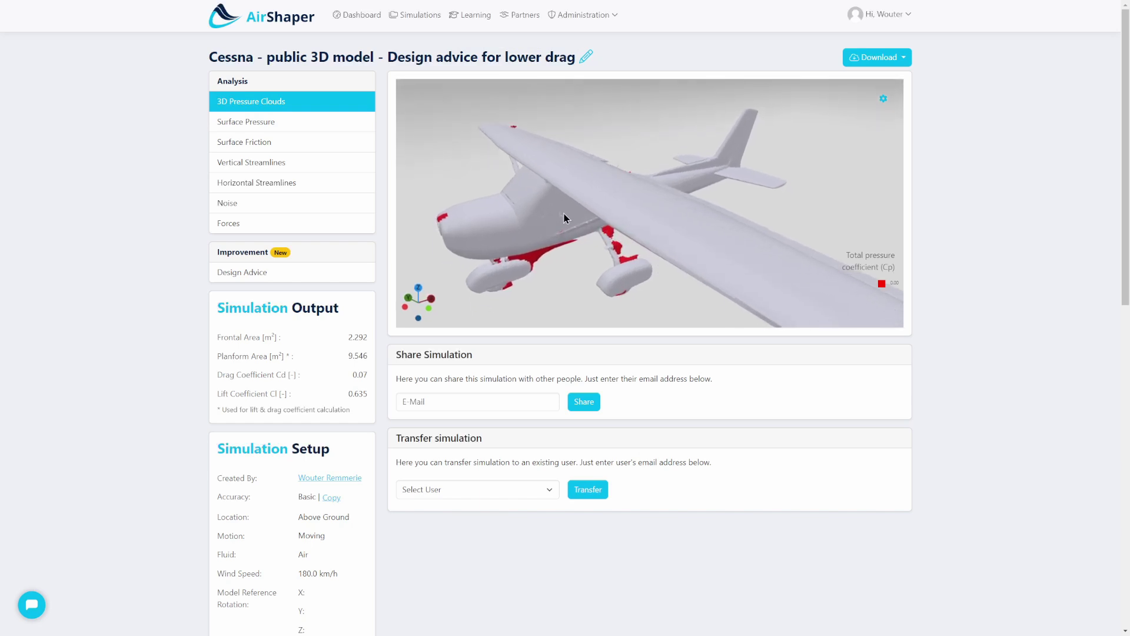
pyautogui.moveTo(552, 210); pyautogui.dragTo(585, 206)
pyautogui.moveTo(406, 162); pyautogui.dragTo(581, 236)
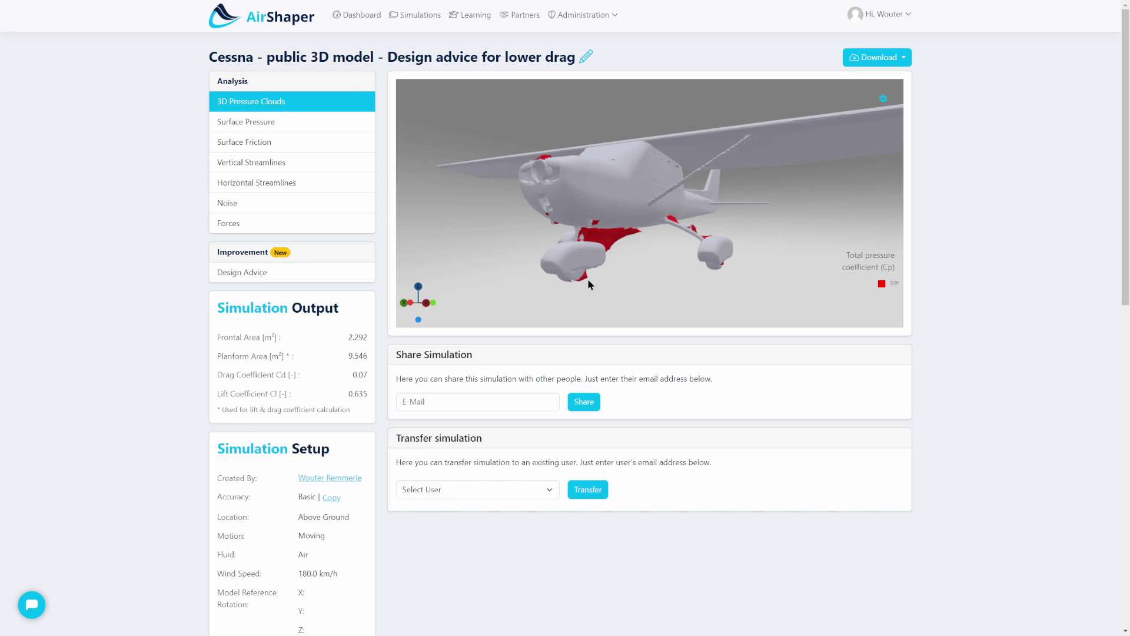
pyautogui.moveTo(588, 280); pyautogui.dragTo(611, 273)
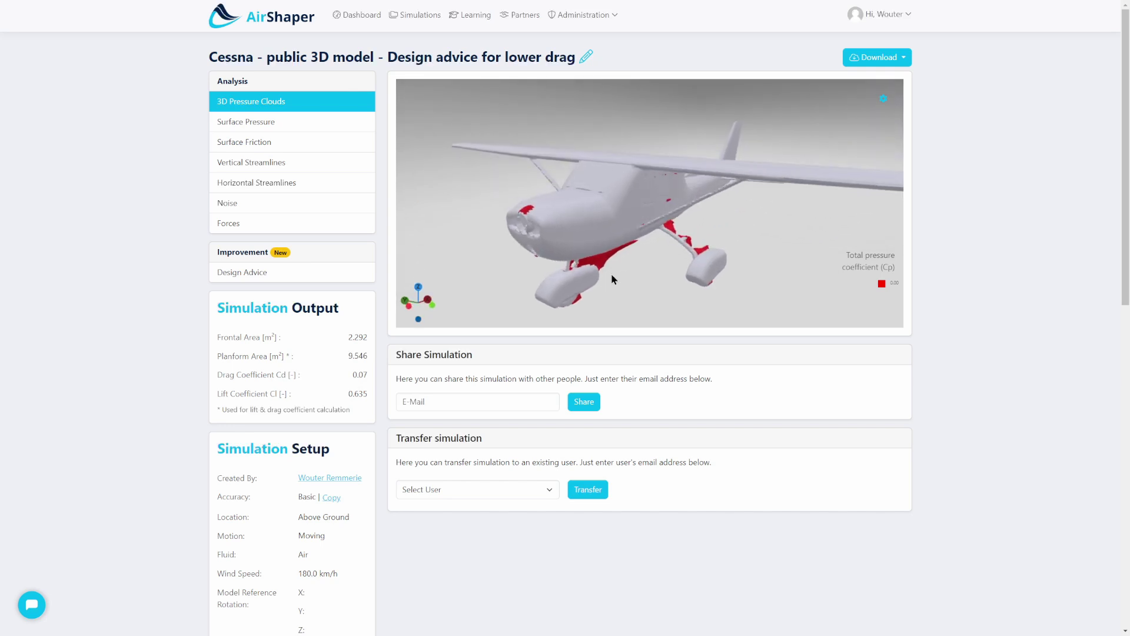
pyautogui.moveTo(592, 204)
pyautogui.mouseDown()
pyautogui.moveTo(588, 239)
pyautogui.moveTo(610, 206)
pyautogui.moveTo(583, 203)
pyautogui.mouseUp()
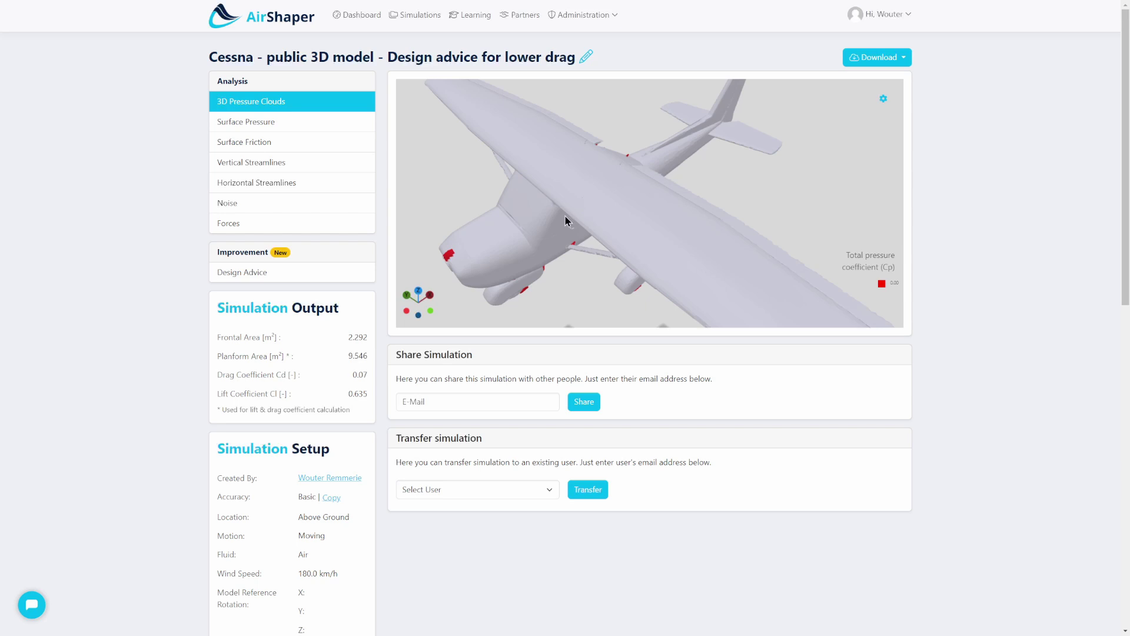
# - Show the Design Advice result and examine the drag reduction map on the lower fuselage and wheel fairings
pyautogui.click(276, 274)
pyautogui.moveTo(471, 248); pyautogui.dragTo(622, 207)
pyautogui.scroll(3, 647, 237)
pyautogui.moveTo(628, 212); pyautogui.dragTo(719, 210, button='right')
pyautogui.moveTo(719, 211); pyautogui.dragTo(645, 209)
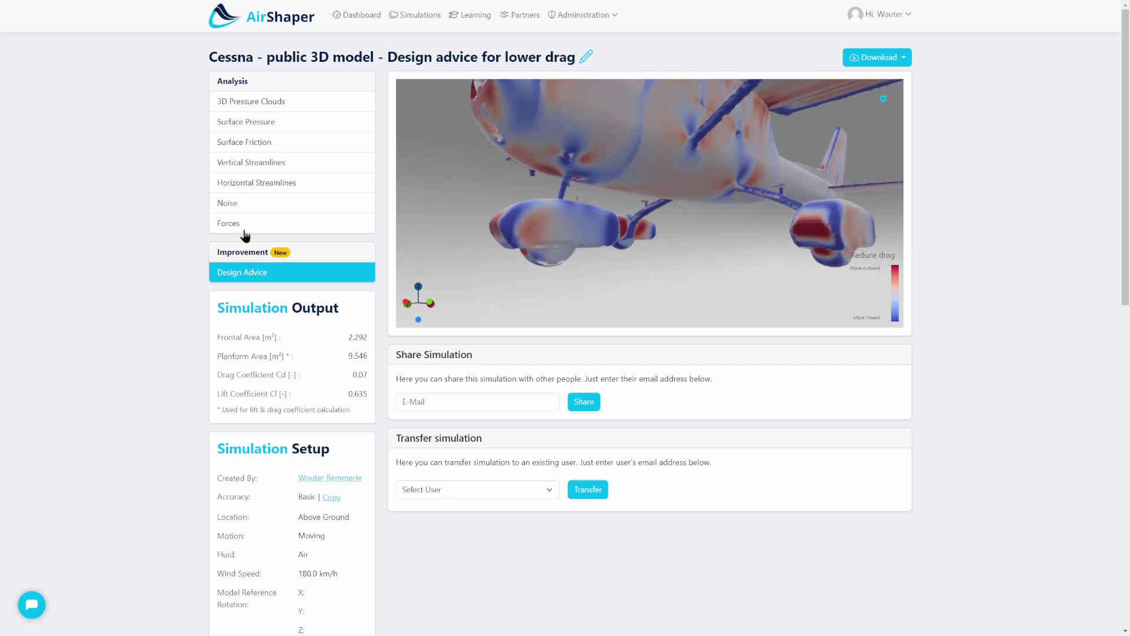
# - Switch back to the 3D Pressure Clouds result and inspect the clouds around the landing gear
pyautogui.click(242, 224)
pyautogui.moveTo(571, 234); pyautogui.dragTo(771, 236)
pyautogui.click(260, 106)
pyautogui.moveTo(659, 225); pyautogui.dragTo(547, 197)
# - Compare the Surface Pressure result on the nose wheel fairing with the 3D pressure clouds behind it
pyautogui.click(327, 125)
pyautogui.moveTo(653, 220); pyautogui.dragTo(458, 219)
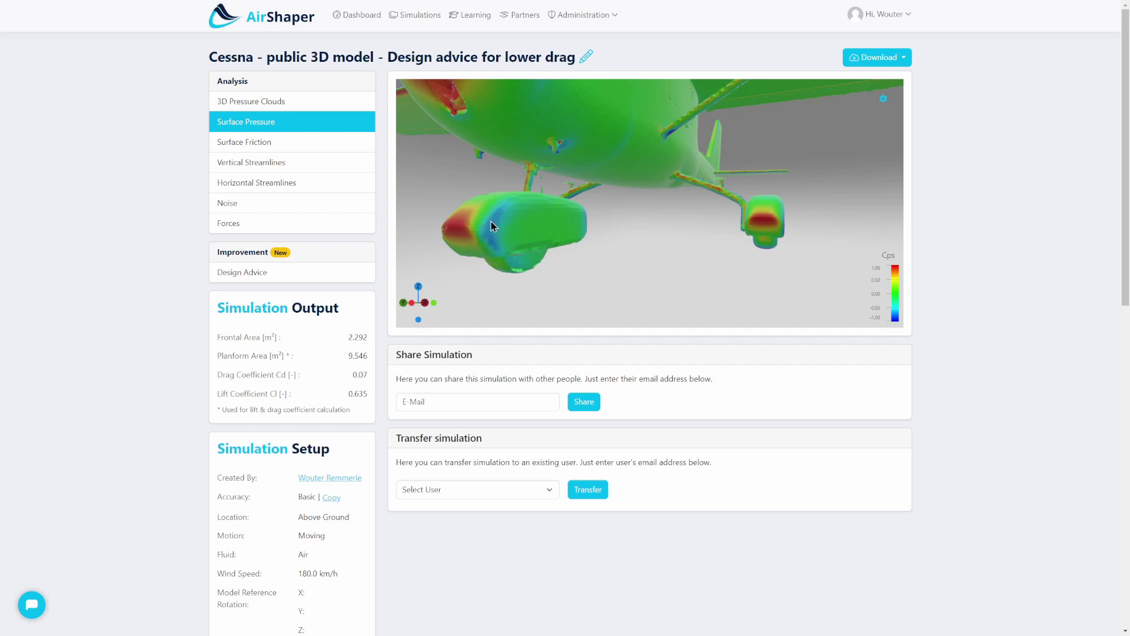
pyautogui.click(285, 103)
pyautogui.moveTo(521, 228)
pyautogui.mouseDown()
pyautogui.moveTo(576, 211)
pyautogui.moveTo(507, 234)
pyautogui.mouseUp()
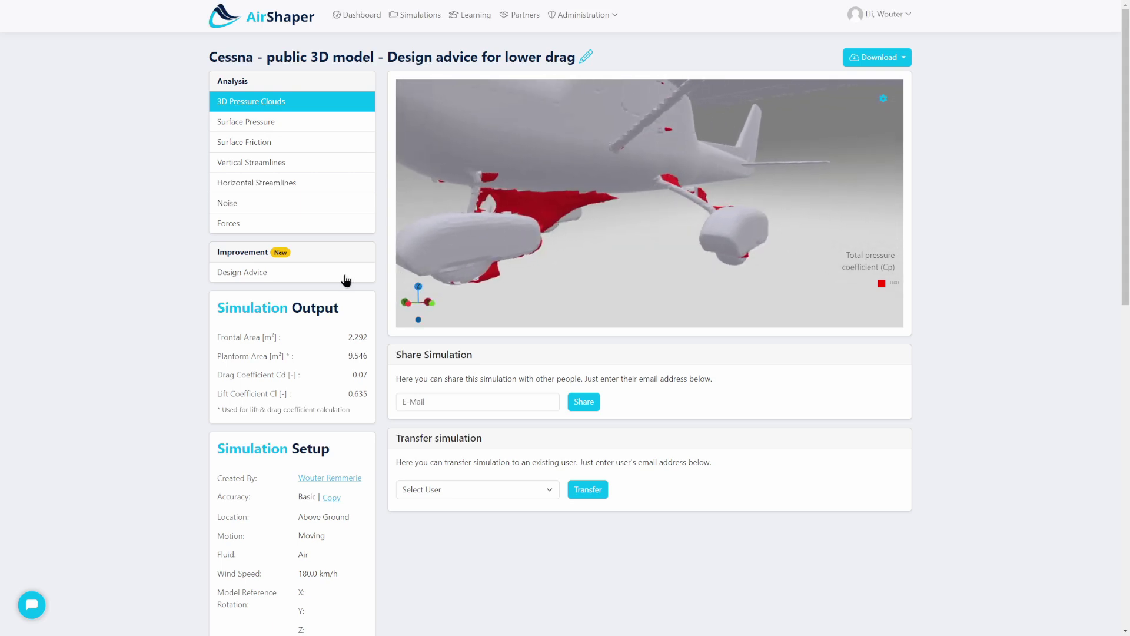
# - Examine the Design Advice map on the nose wheel fairing from the front, from underneath and from the side
pyautogui.click(346, 277)
pyautogui.moveTo(591, 224); pyautogui.dragTo(568, 225)
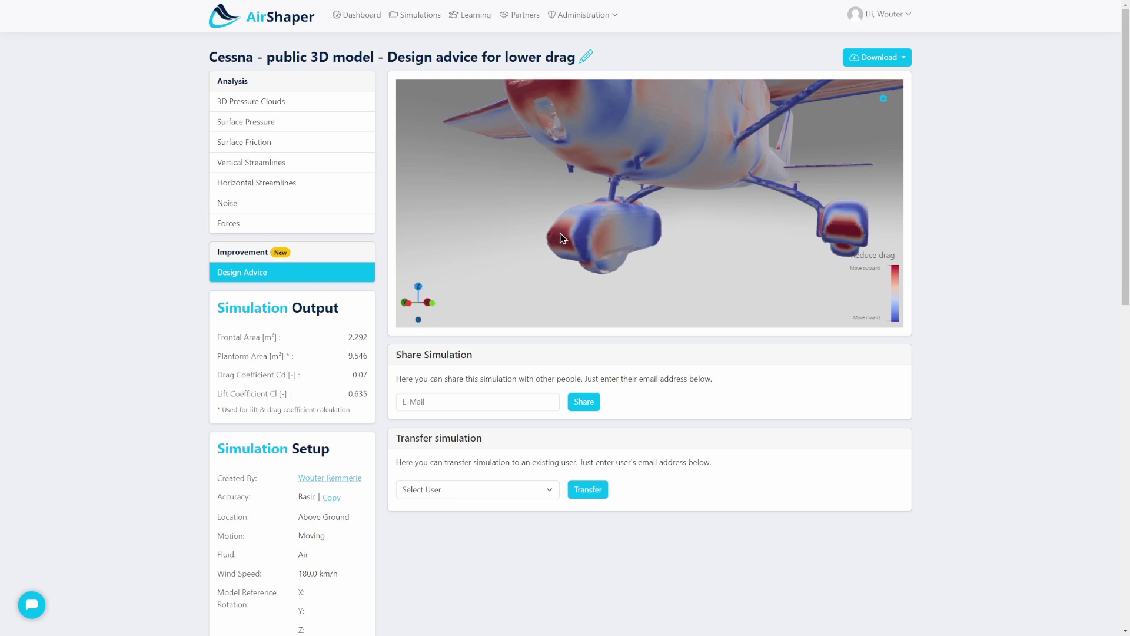
pyautogui.moveTo(548, 240); pyautogui.dragTo(667, 209)
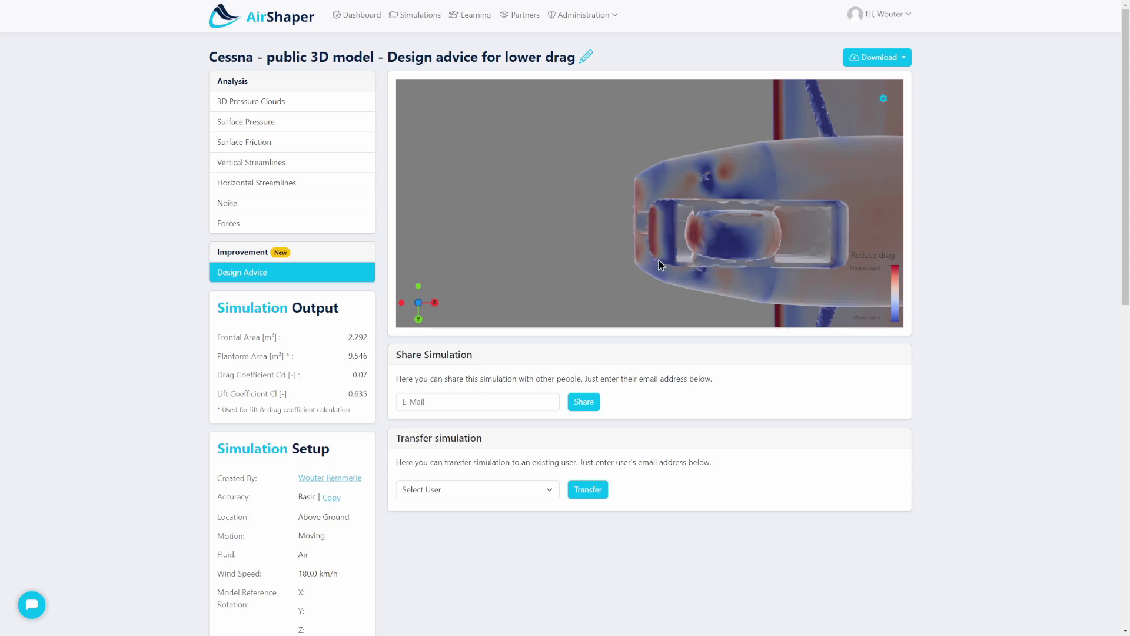
pyautogui.scroll(-5, 693, 216)
pyautogui.moveTo(681, 209); pyautogui.dragTo(718, 281)
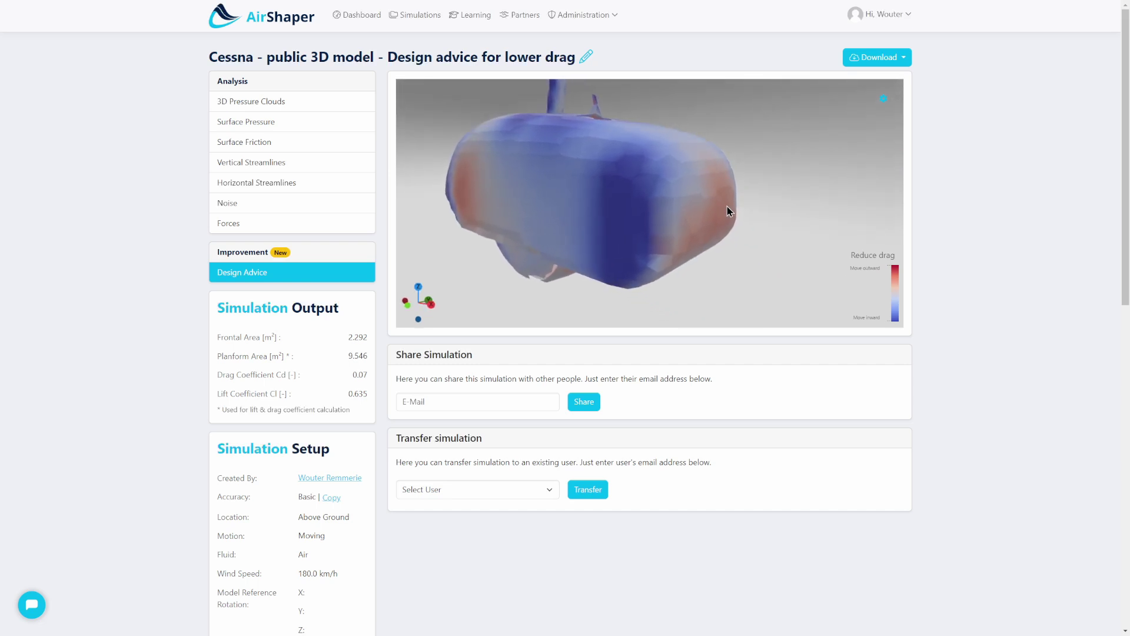
# - Compare the pressure clouds under the nose wheel fairing with its Design Advice map from below and the side
pyautogui.click(287, 101)
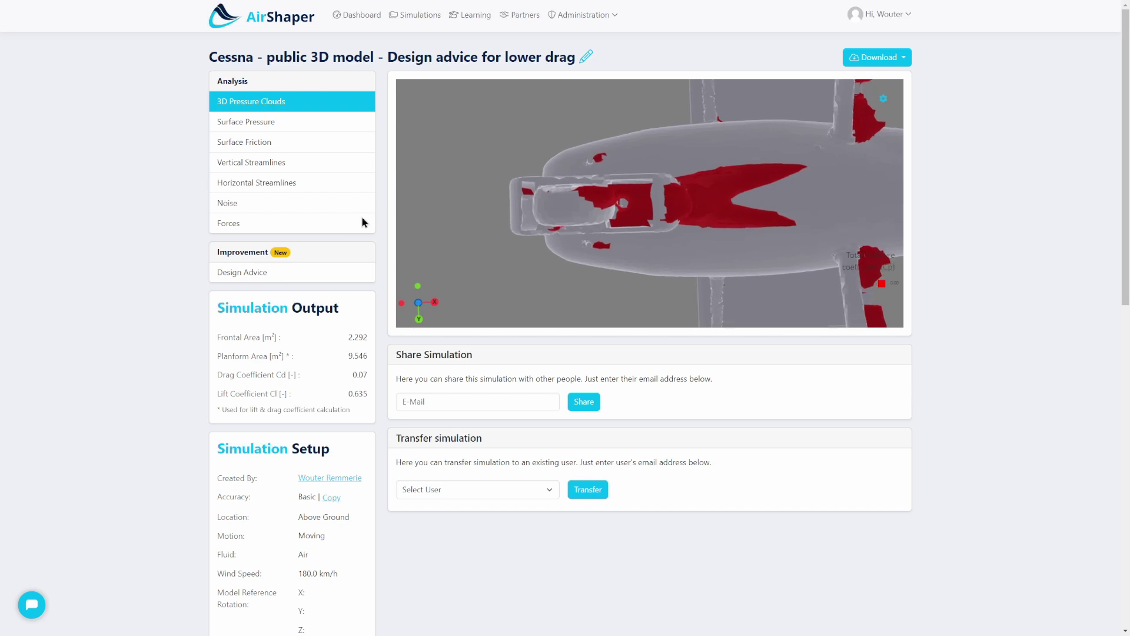
pyautogui.click(295, 277)
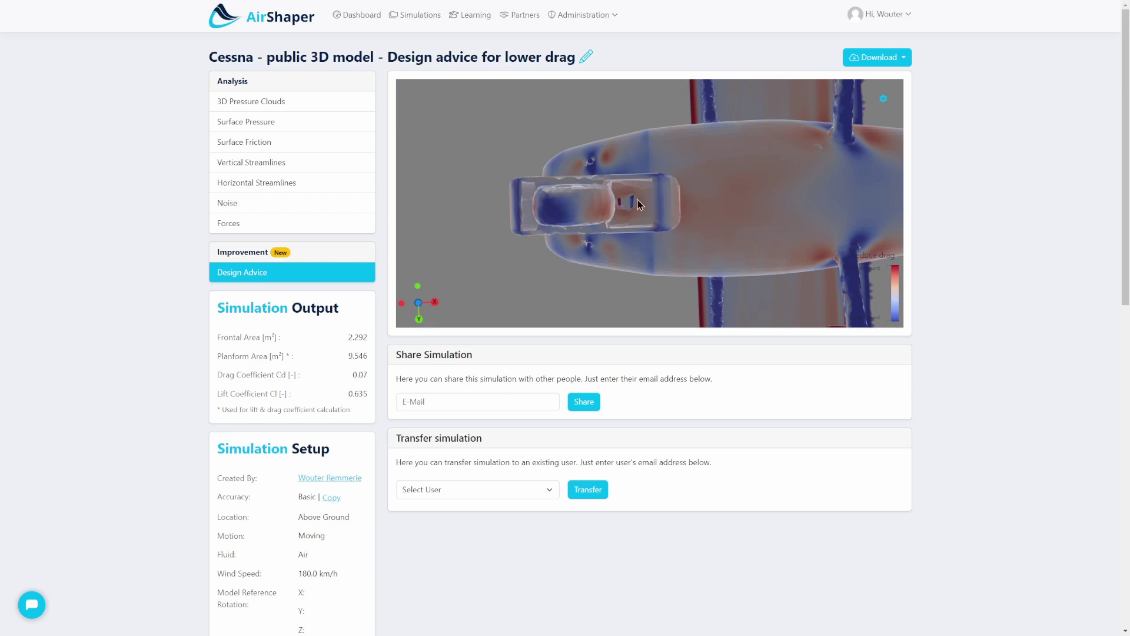
pyautogui.moveTo(589, 194); pyautogui.dragTo(447, 213)
pyautogui.moveTo(694, 196); pyautogui.dragTo(648, 229)
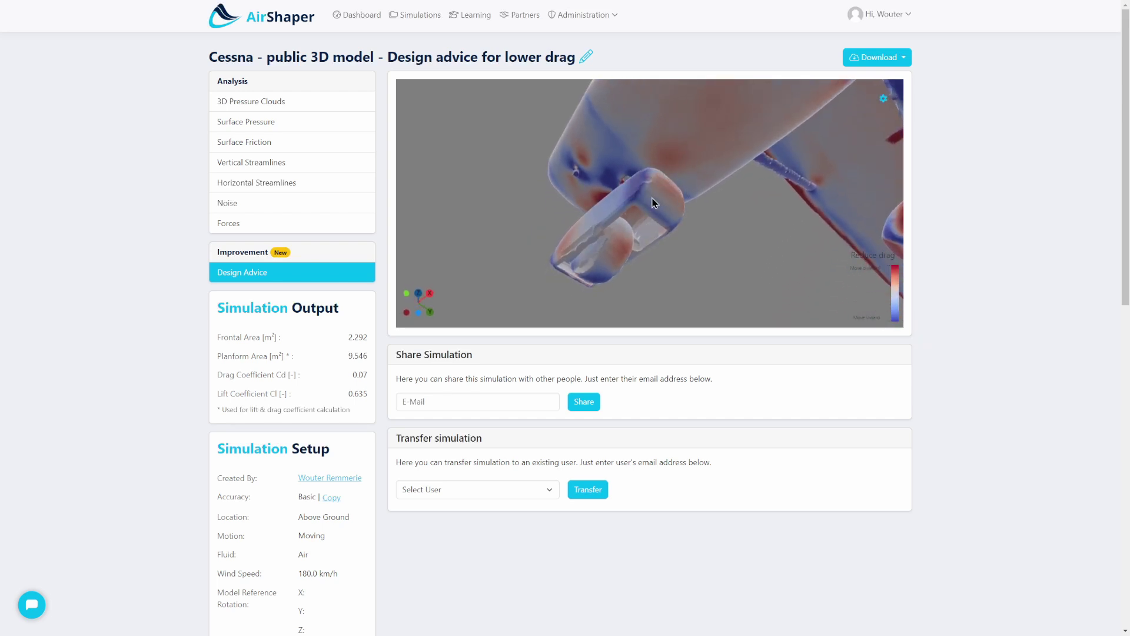
pyautogui.moveTo(630, 192); pyautogui.dragTo(712, 144)
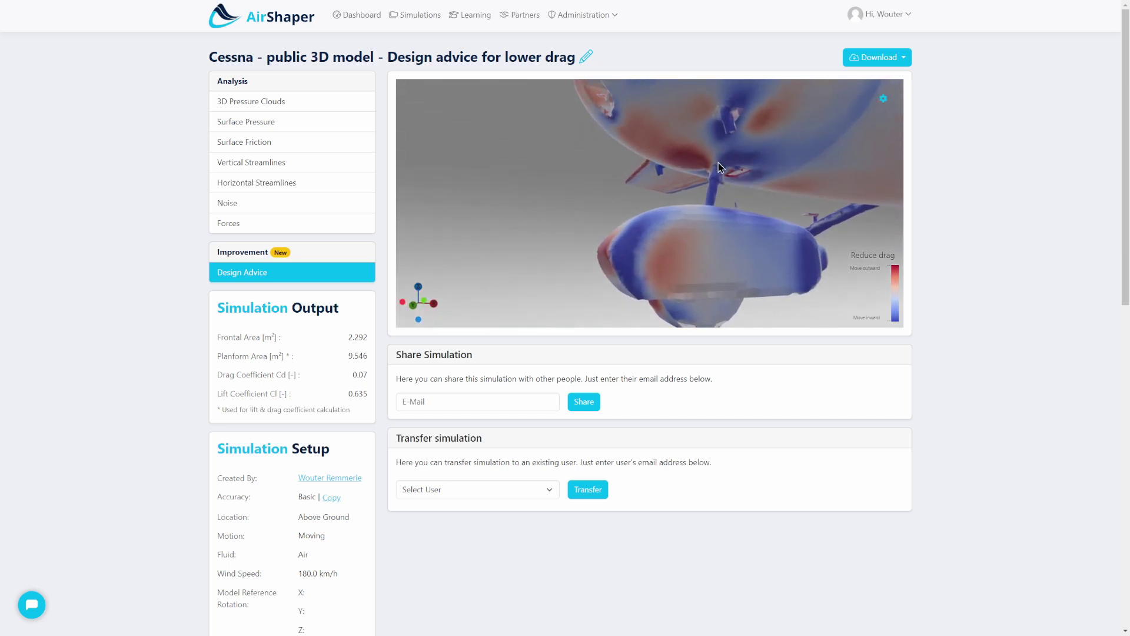
# - Compare the 3D pressure clouds and the Design Advice map where the nose gear strut meets the fuselage
pyautogui.scroll(4, 723, 169)
pyautogui.click(318, 102)
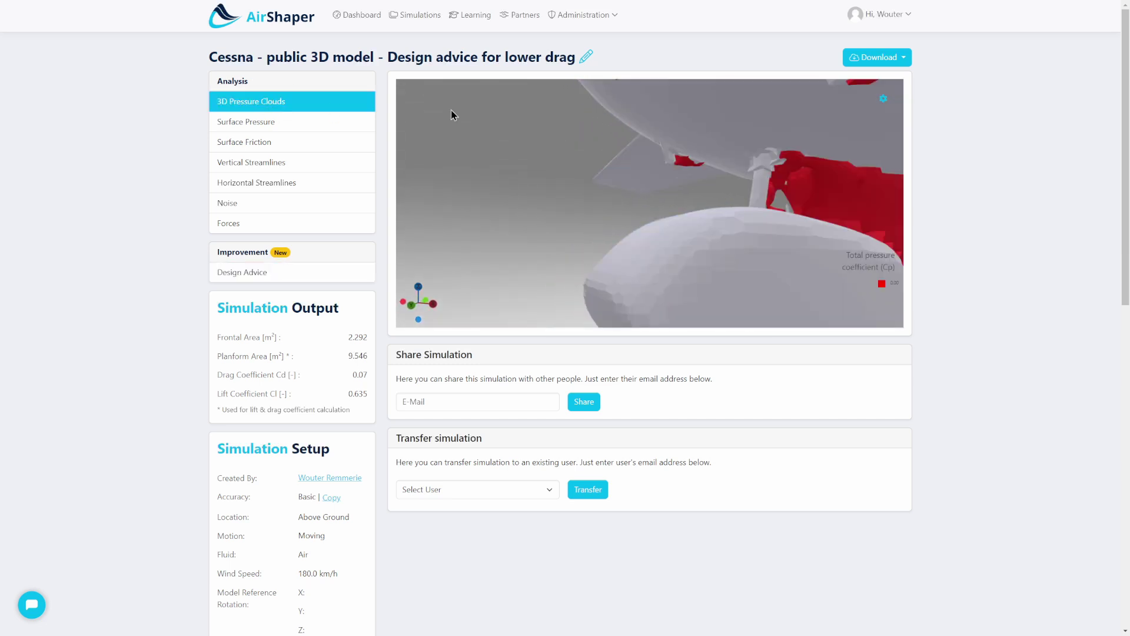
pyautogui.moveTo(594, 182); pyautogui.dragTo(688, 160)
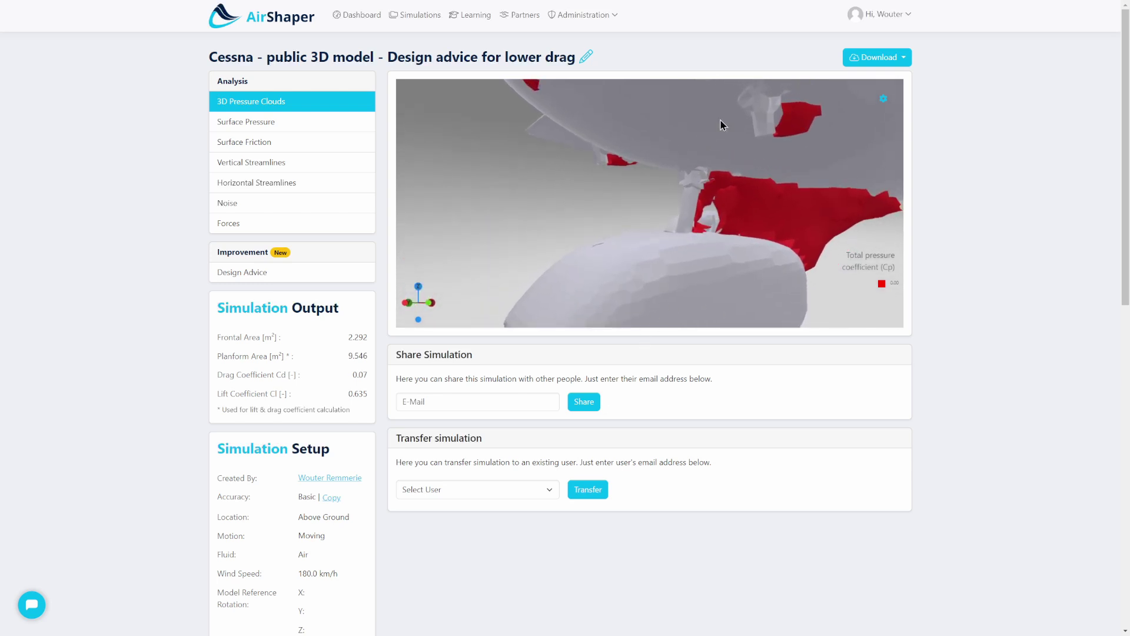
pyautogui.click(256, 274)
pyautogui.moveTo(734, 155); pyautogui.dragTo(719, 151)
pyautogui.moveTo(612, 134); pyautogui.dragTo(556, 133)
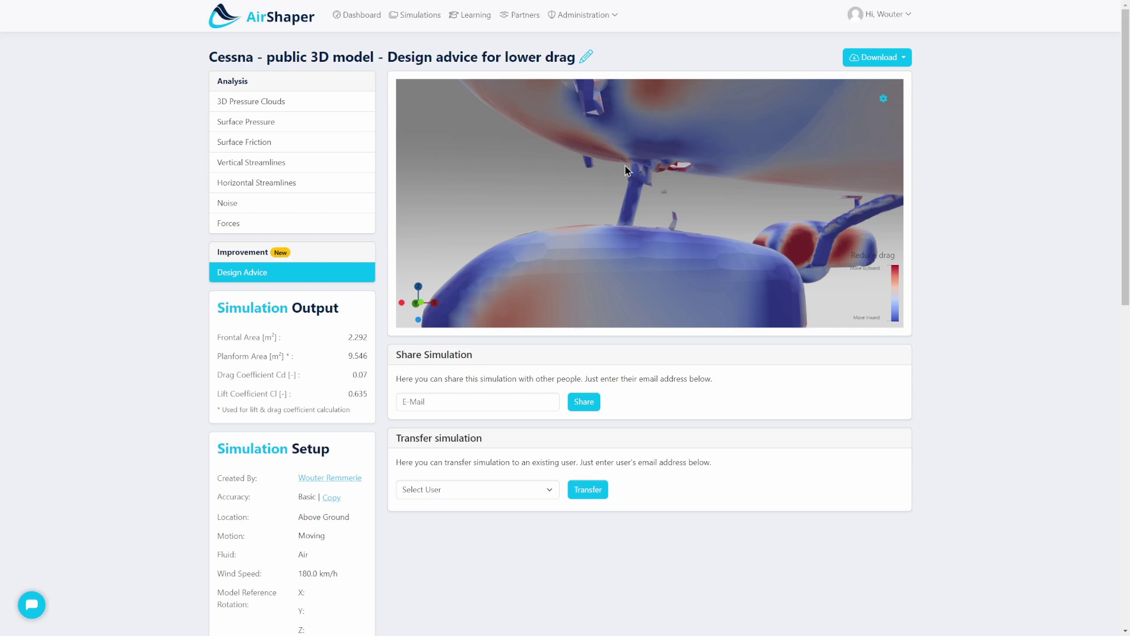
# - Examine the Design Advice map on the wing strut and the adjoining side of the fuselage
pyautogui.moveTo(627, 207); pyautogui.dragTo(743, 174)
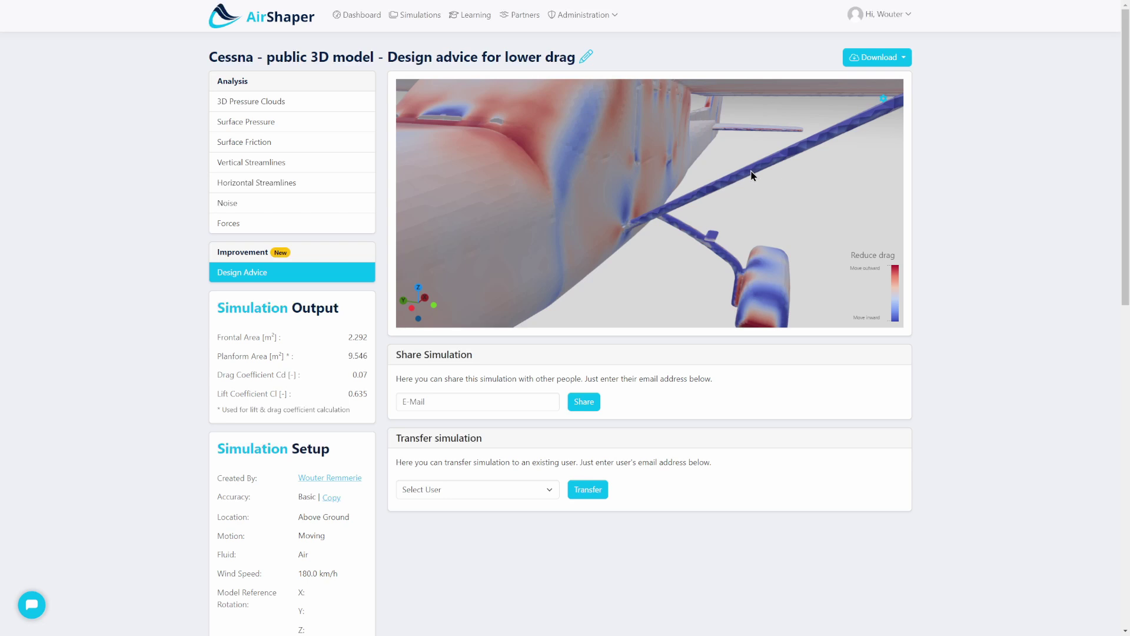
pyautogui.moveTo(747, 171); pyautogui.dragTo(747, 164)
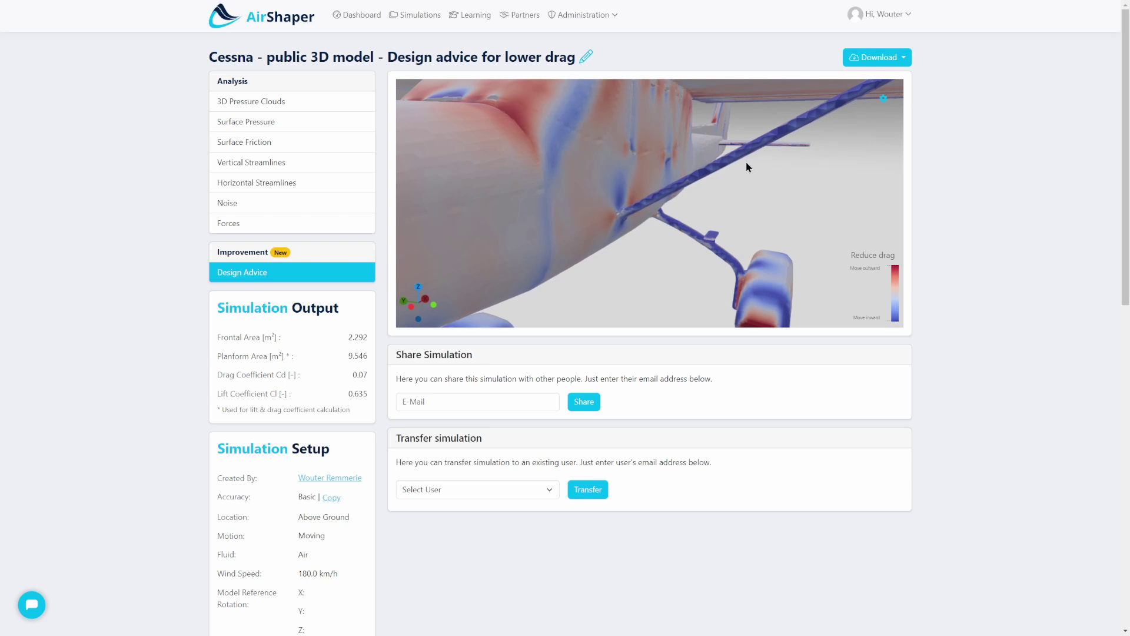
pyautogui.moveTo(746, 164); pyautogui.dragTo(624, 155)
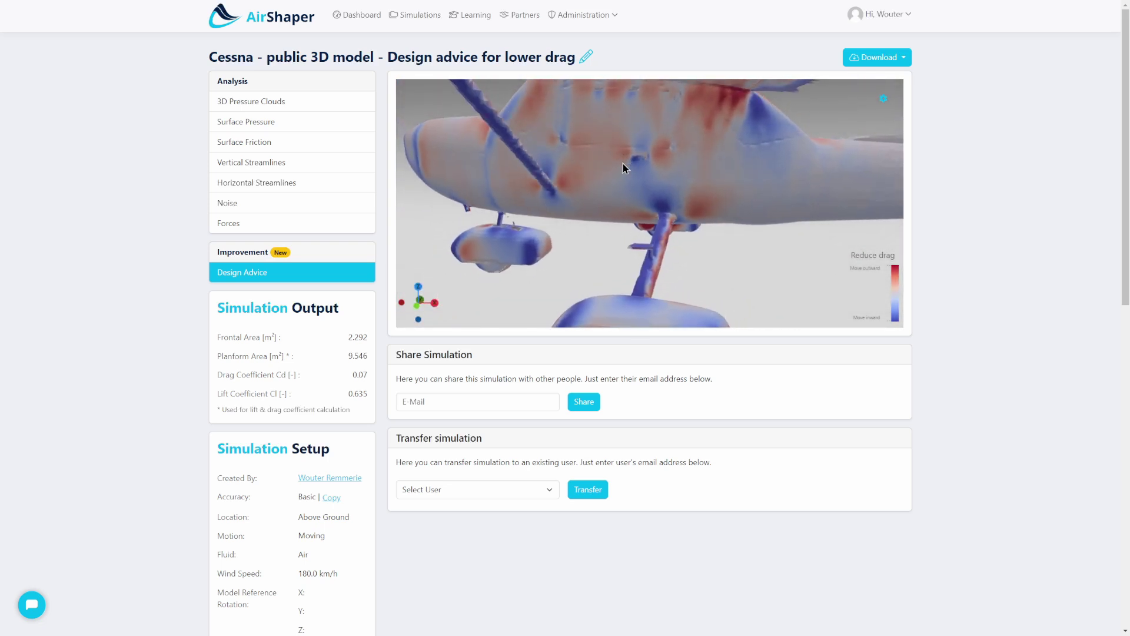
# - Inspect the 3D pressure clouds behind the main landing gear leg and its step, up close and from farther out
pyautogui.click(314, 102)
pyautogui.moveTo(594, 194); pyautogui.dragTo(622, 219)
pyautogui.scroll(4, 591, 200)
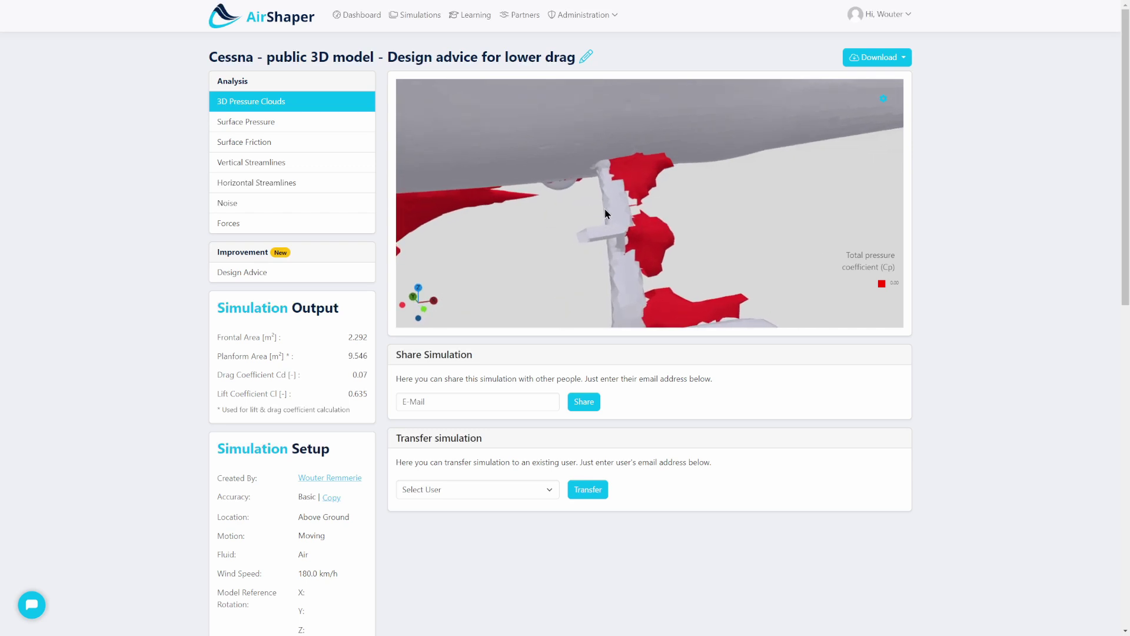
pyautogui.moveTo(605, 208); pyautogui.dragTo(631, 193)
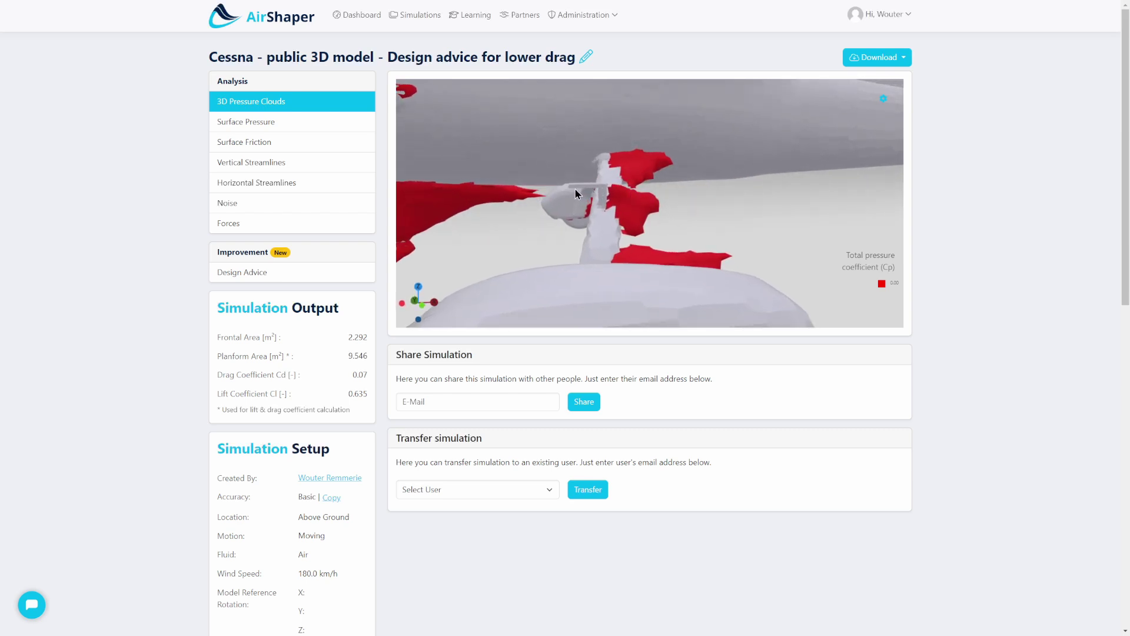
pyautogui.scroll(-5, 575, 188)
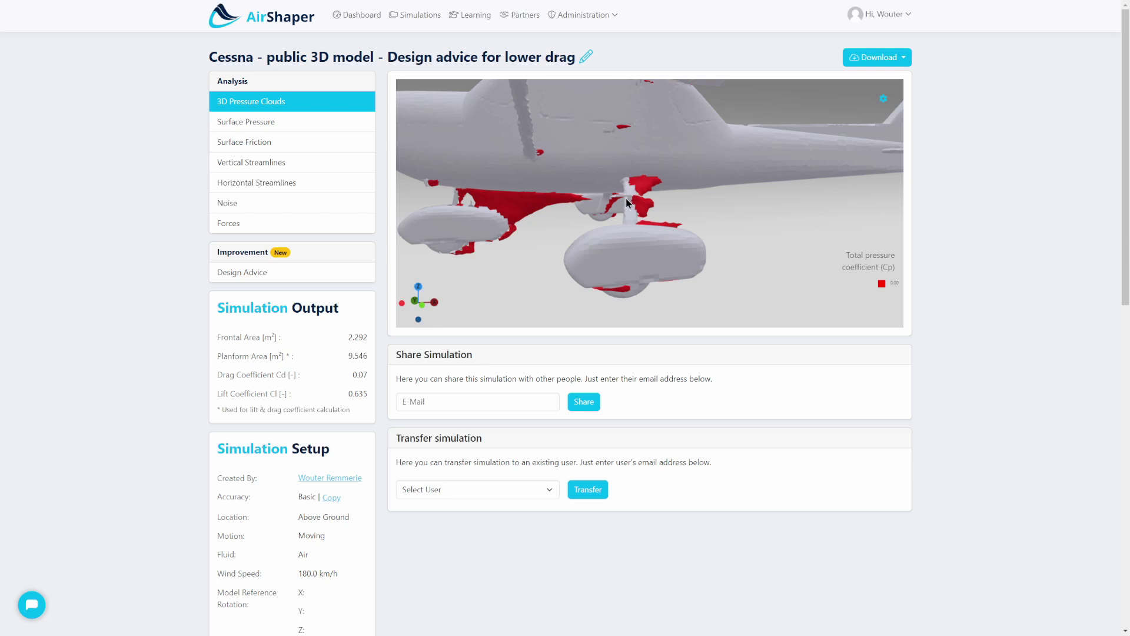
pyautogui.moveTo(636, 209); pyautogui.dragTo(431, 199)
# - Examine the Design Advice map on the main landing gear leg, its step and the fuselage joint
pyautogui.click(248, 272)
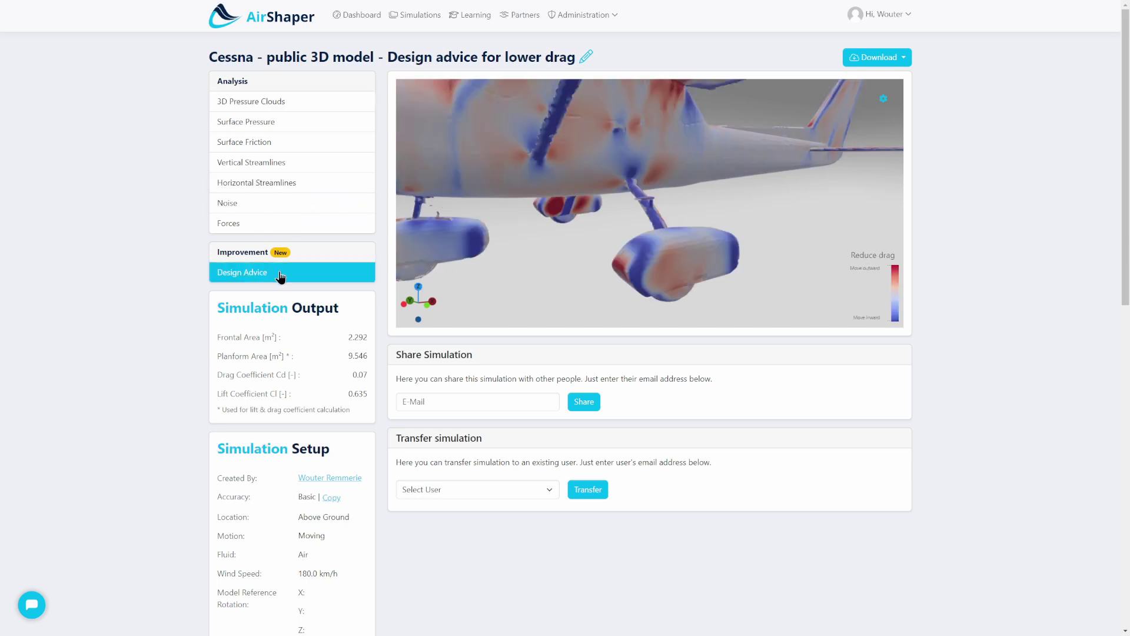
pyautogui.moveTo(640, 239); pyautogui.dragTo(605, 186)
pyautogui.moveTo(598, 242); pyautogui.dragTo(620, 179)
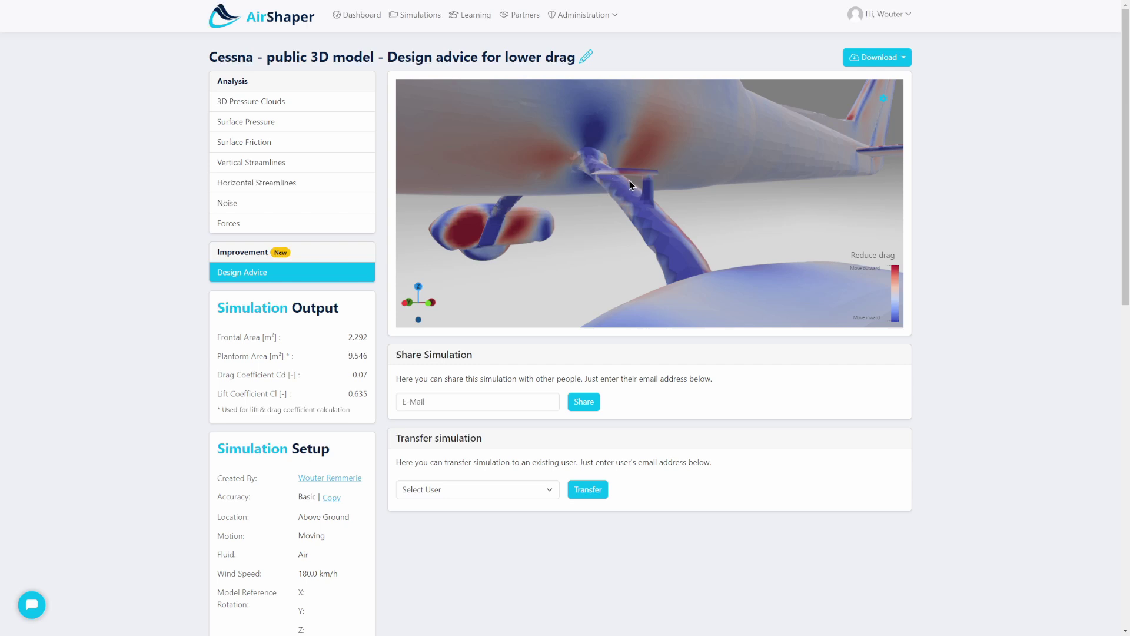
pyautogui.moveTo(647, 184); pyautogui.dragTo(666, 184)
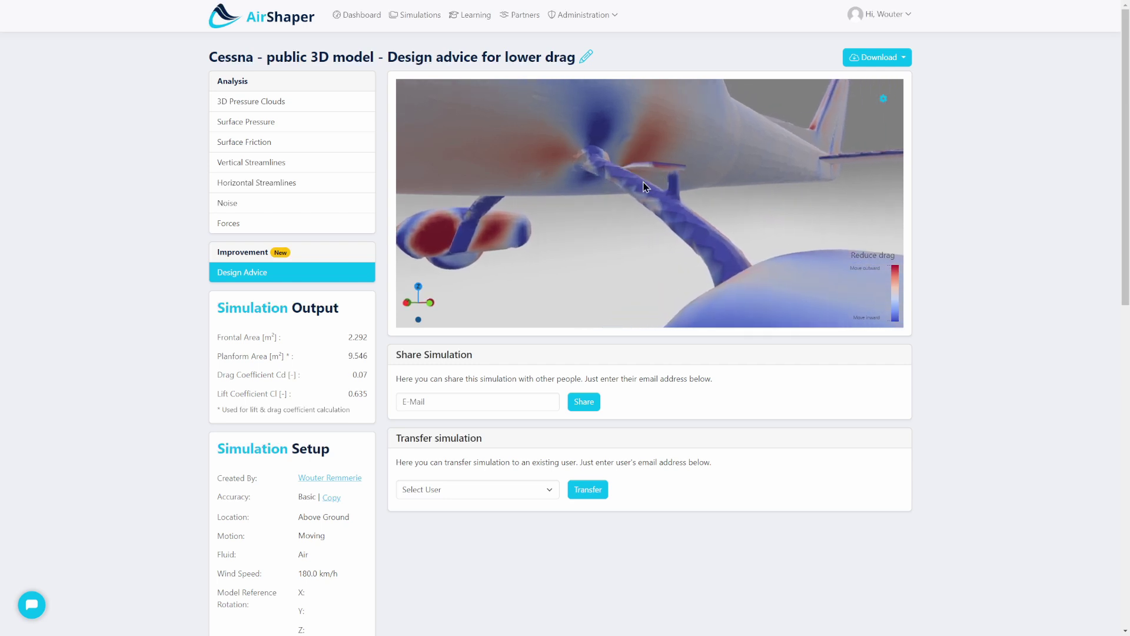
# - Check the Surface Pressure result on the main gear leg and compare it with the Design Advice map of the landing gear
pyautogui.click(242, 123)
pyautogui.moveTo(650, 181); pyautogui.dragTo(717, 212)
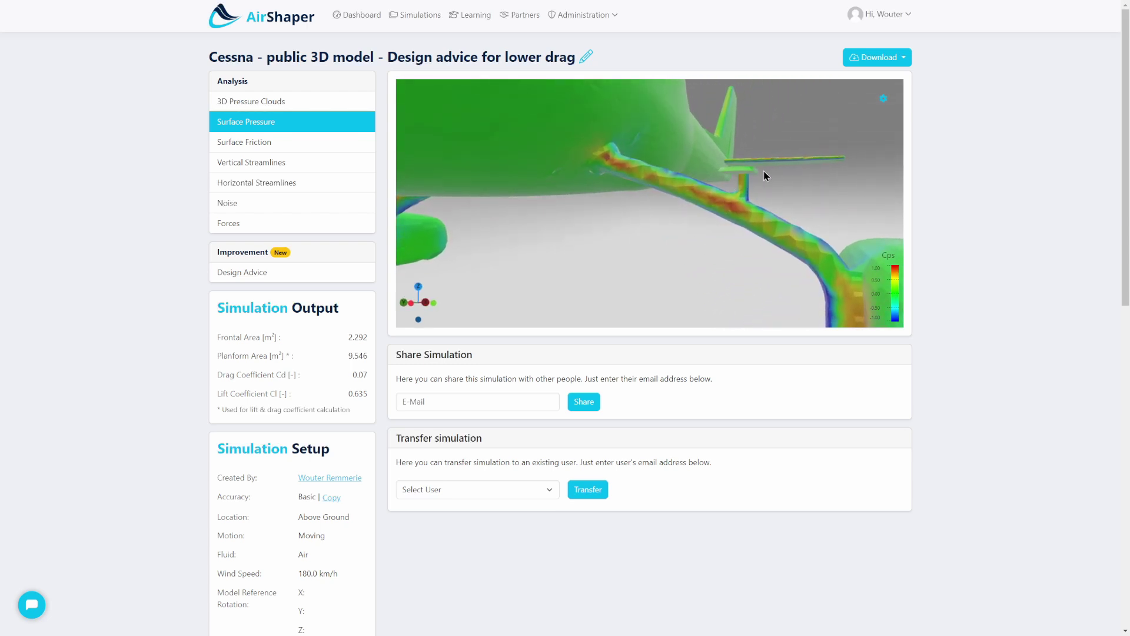
pyautogui.click(244, 277)
pyautogui.scroll(-3, 718, 203)
pyautogui.moveTo(718, 204); pyautogui.dragTo(672, 202)
pyautogui.moveTo(734, 253); pyautogui.dragTo(676, 190)
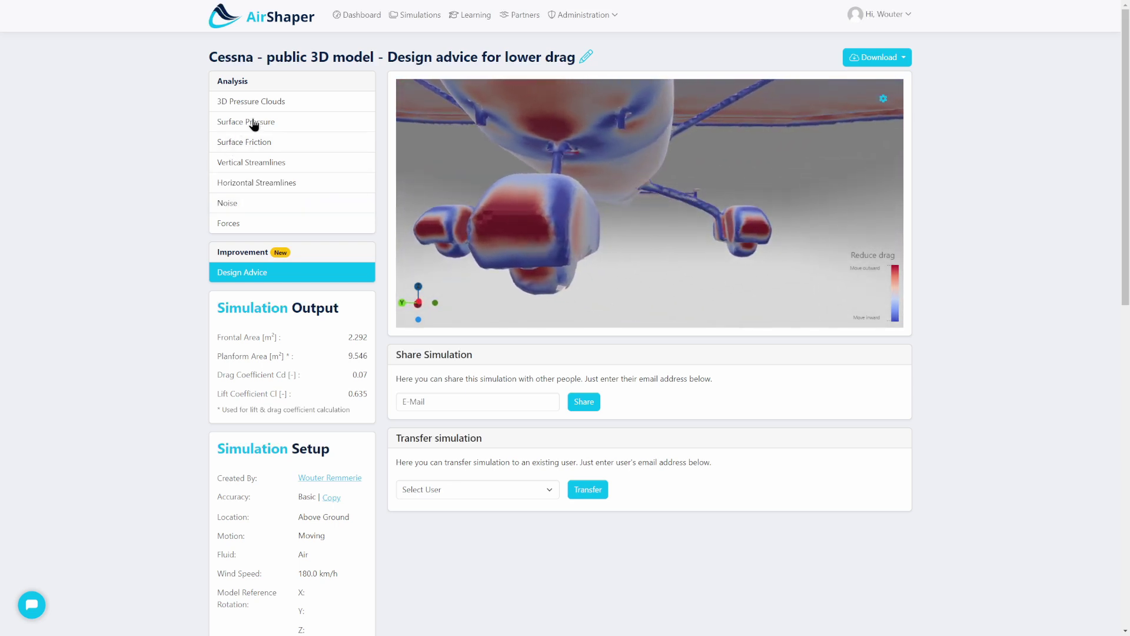
# - Inspect the 3D pressure clouds and the surface pressure where the main gear leg joins the wheel fairing
pyautogui.click(263, 106)
pyautogui.moveTo(522, 181); pyautogui.dragTo(724, 221)
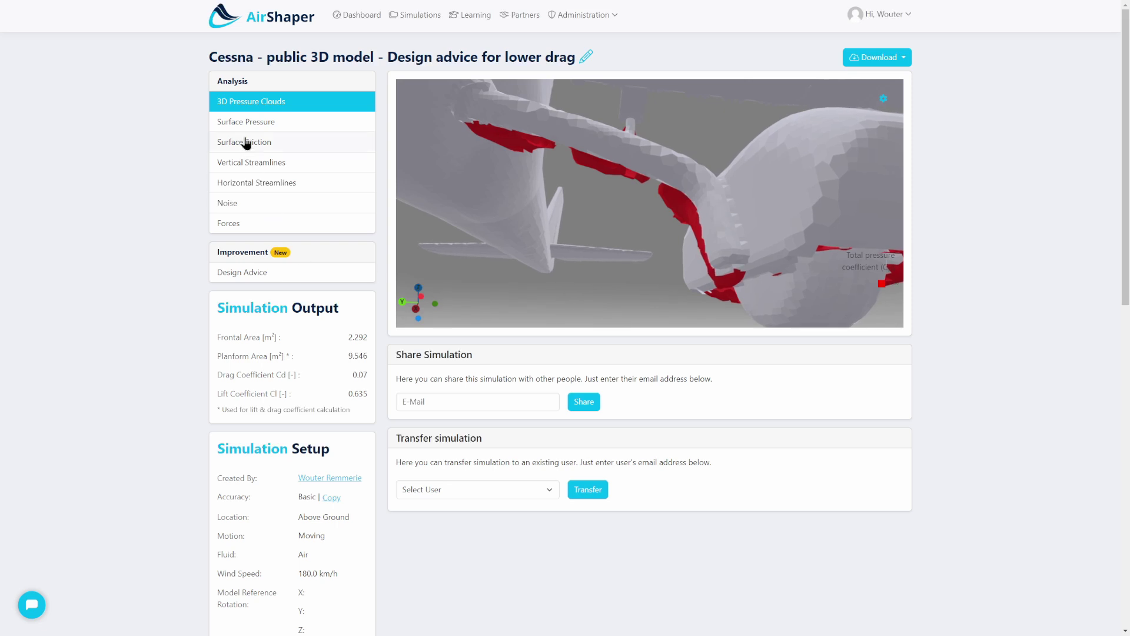
pyautogui.click(271, 125)
pyautogui.moveTo(763, 182); pyautogui.dragTo(758, 196)
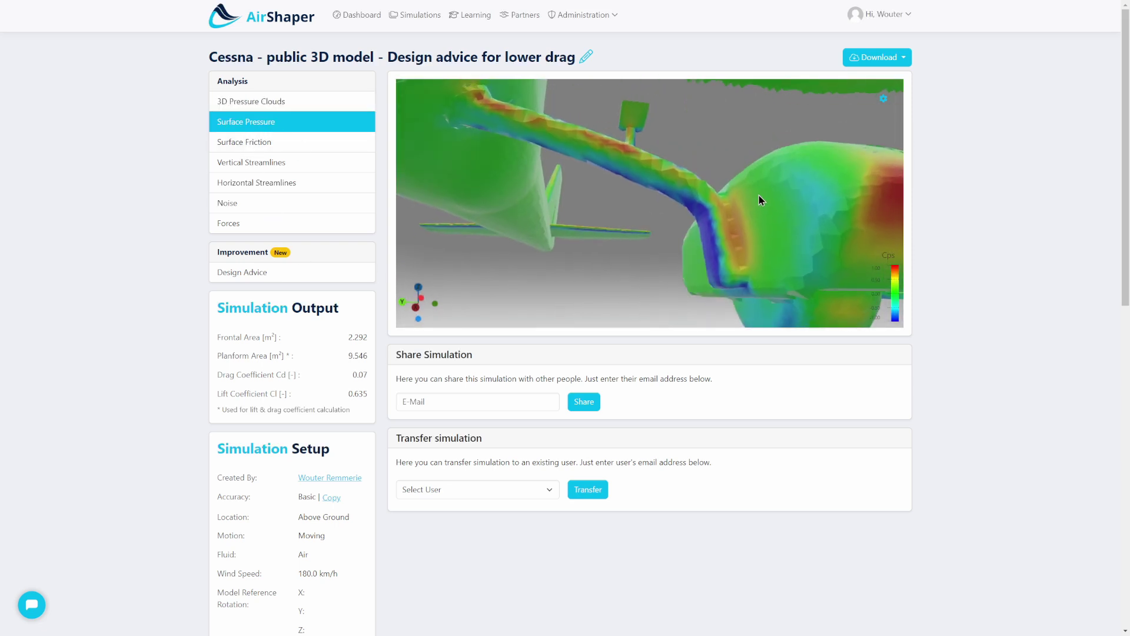
# - Examine the Design Advice map on the main wheel fairing and gear leg from the front and underneath
pyautogui.click(259, 275)
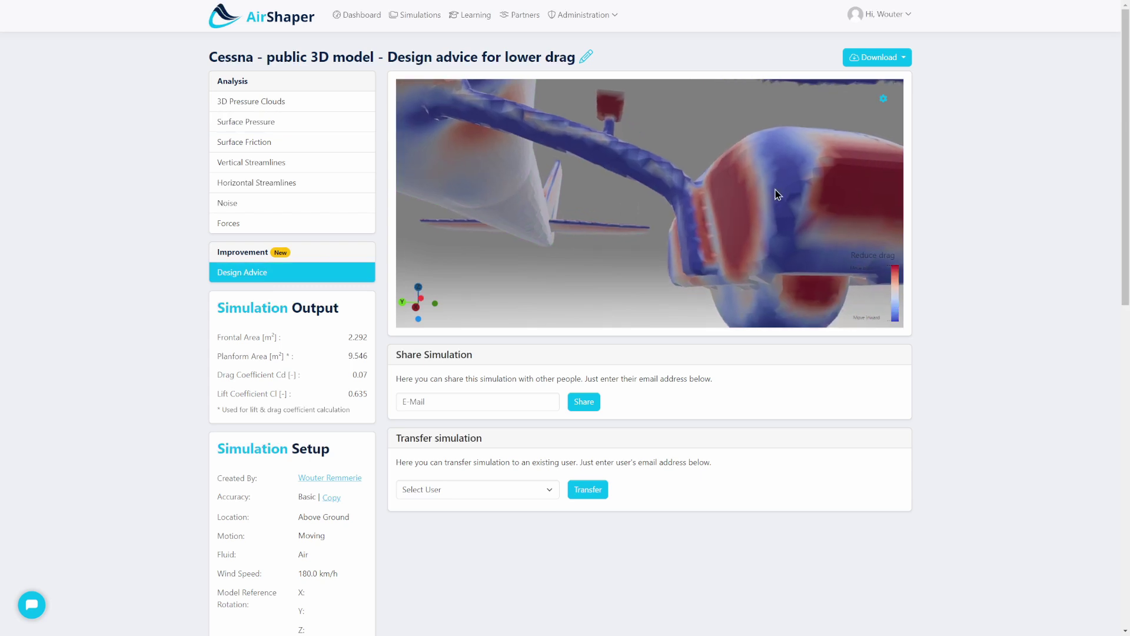
pyautogui.moveTo(754, 203); pyautogui.dragTo(644, 86)
pyautogui.moveTo(612, 210)
pyautogui.mouseDown()
pyautogui.moveTo(627, 203)
pyautogui.moveTo(608, 195)
pyautogui.mouseUp()
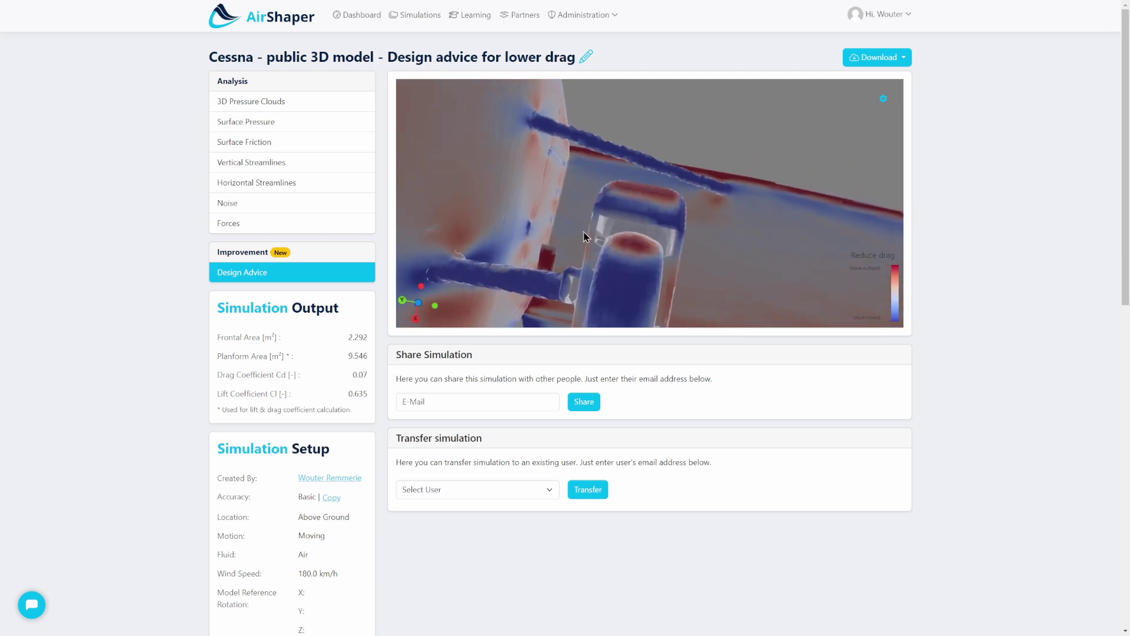
pyautogui.moveTo(565, 266); pyautogui.dragTo(578, 209)
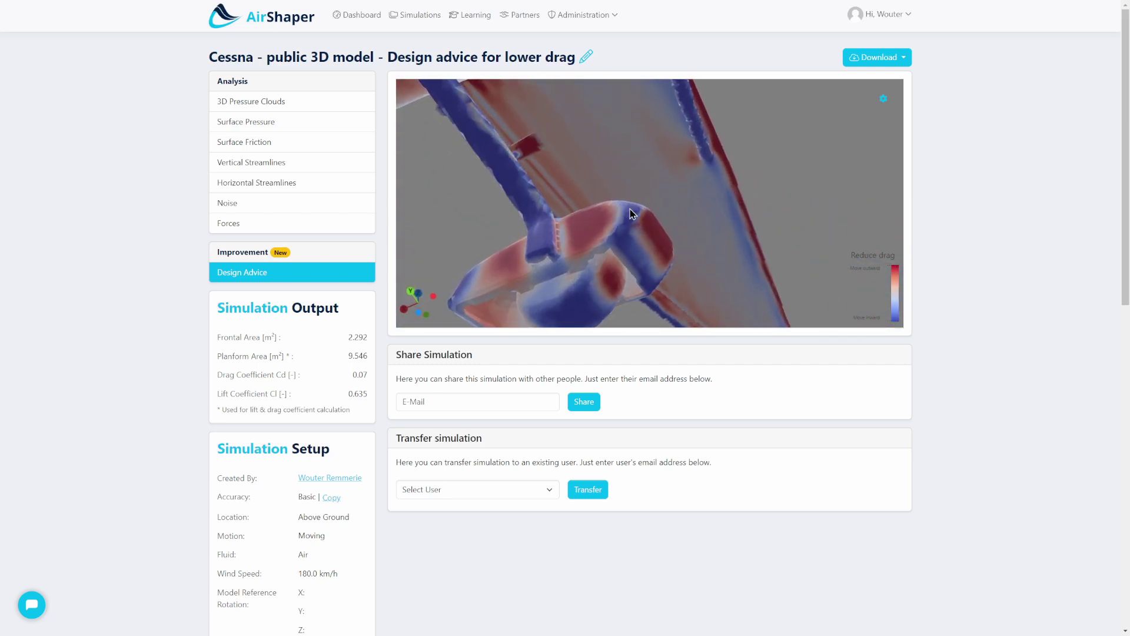
# - Examine the Design Advice map on the underside of the main wheel fairing and along the nose and cabin side
pyautogui.moveTo(540, 235); pyautogui.dragTo(714, 187)
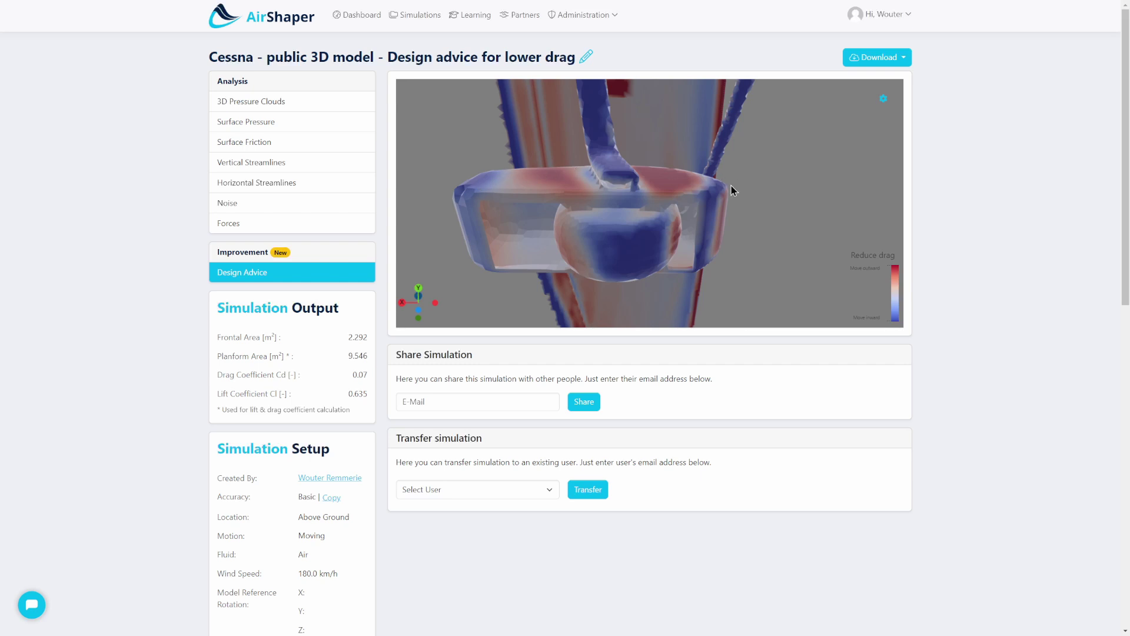
pyautogui.moveTo(457, 189)
pyautogui.mouseDown()
pyautogui.moveTo(599, 238)
pyautogui.moveTo(518, 234)
pyautogui.moveTo(525, 172)
pyautogui.moveTo(560, 197)
pyautogui.moveTo(522, 194)
pyautogui.moveTo(620, 206)
pyautogui.moveTo(563, 184)
pyautogui.moveTo(576, 196)
pyautogui.moveTo(573, 185)
pyautogui.moveTo(500, 179)
pyautogui.moveTo(542, 186)
pyautogui.mouseUp()
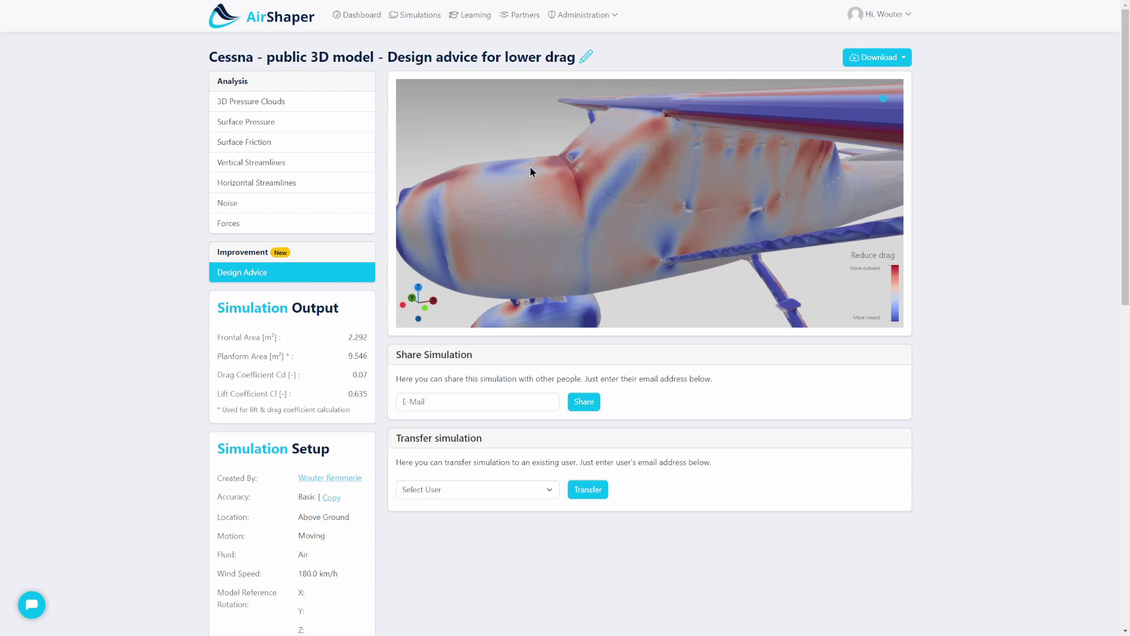
pyautogui.moveTo(568, 178); pyautogui.dragTo(610, 205)
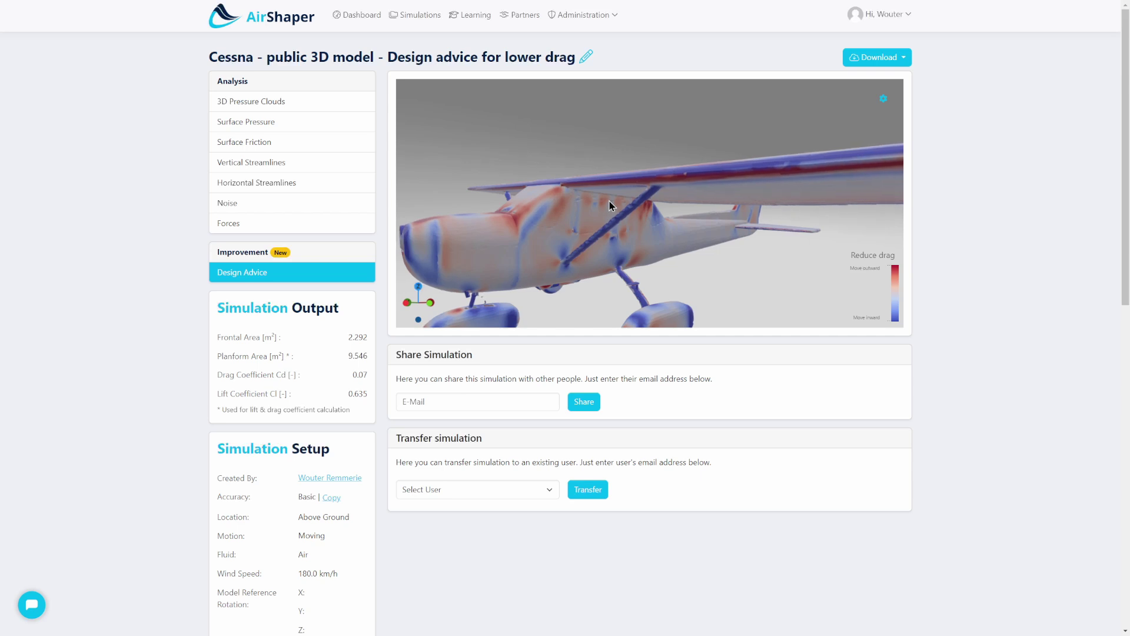
pyautogui.moveTo(649, 180); pyautogui.dragTo(658, 205)
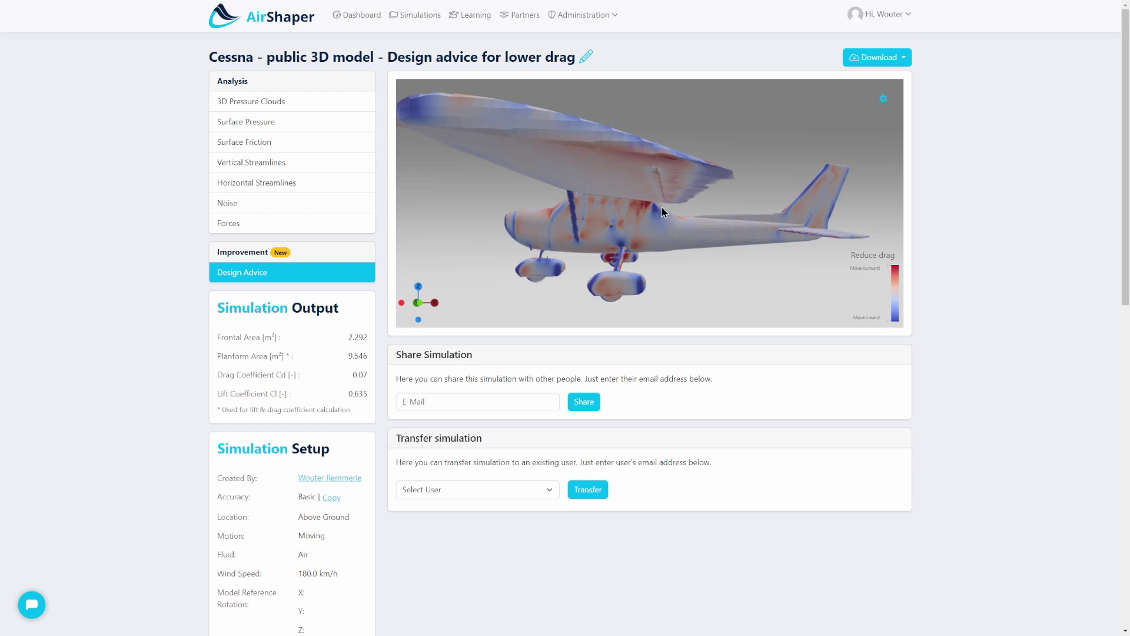
# - Examine the Design Advice map on the wing's upper surface and on the cabin side and strut beneath the wing
pyautogui.moveTo(662, 207); pyautogui.dragTo(551, 254)
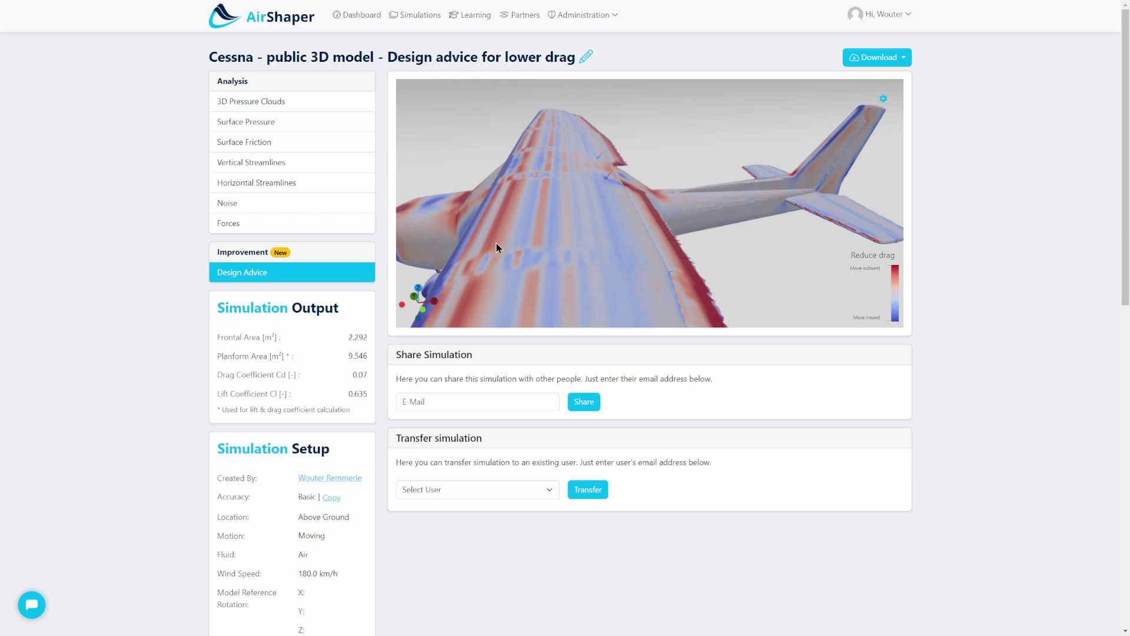
pyautogui.scroll(-3, 591, 202)
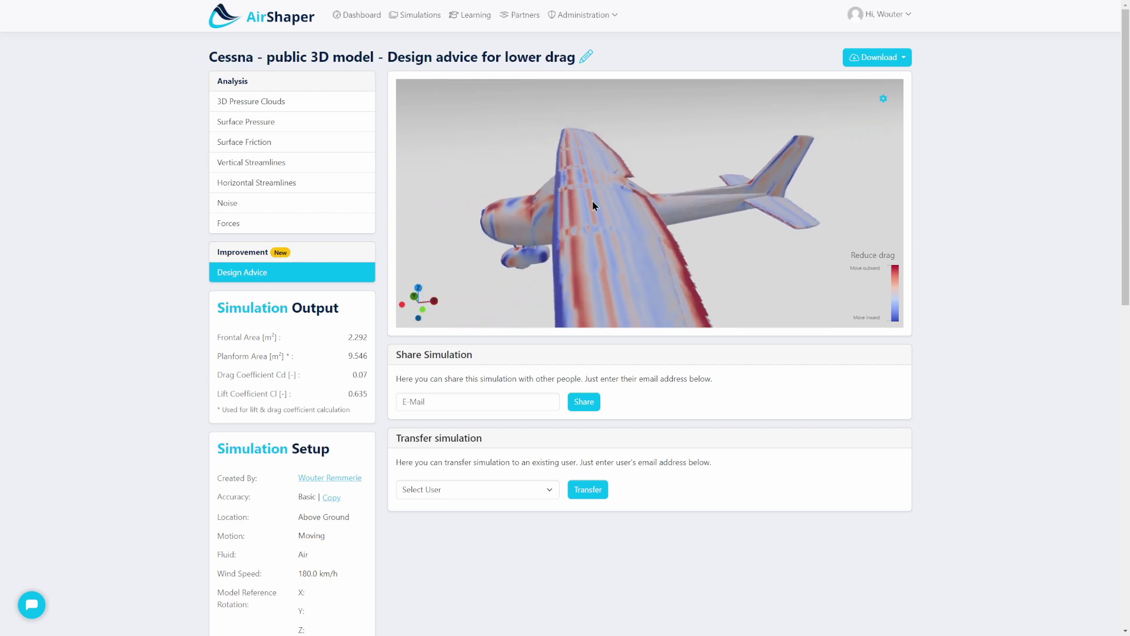
pyautogui.moveTo(595, 196)
pyautogui.mouseDown()
pyautogui.moveTo(629, 223)
pyautogui.moveTo(581, 199)
pyautogui.moveTo(642, 148)
pyautogui.moveTo(510, 226)
pyautogui.moveTo(640, 222)
pyautogui.moveTo(588, 198)
pyautogui.mouseUp()
pyautogui.scroll(5, 637, 213)
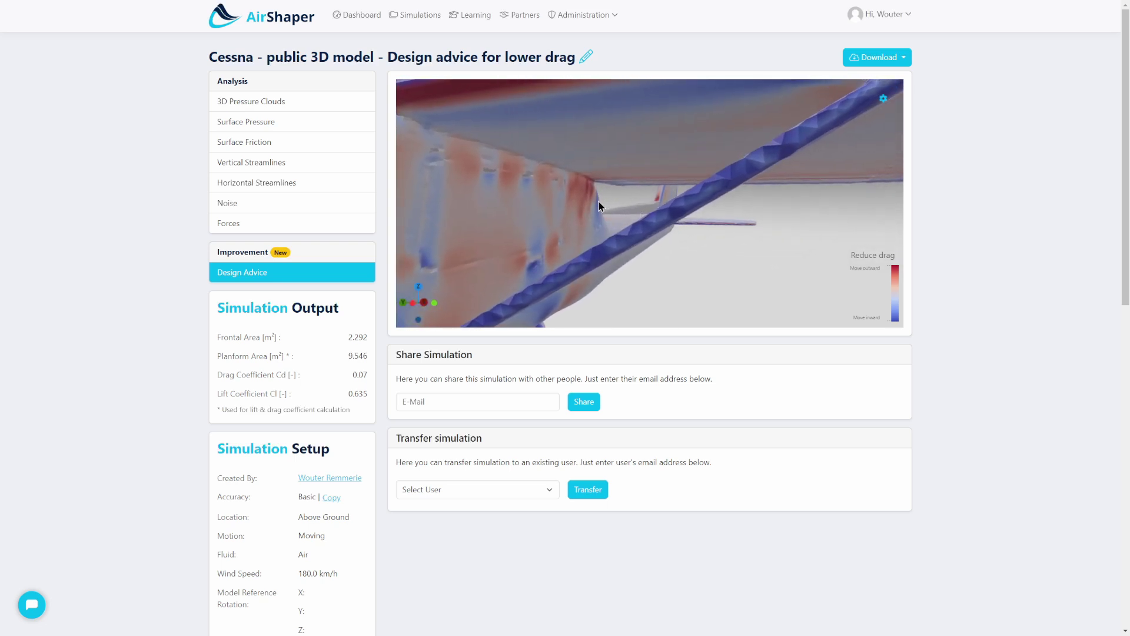
# - Inspect the Design Advice map from behind at the wing's trailing edge, wing root and sloping rear cabin
pyautogui.moveTo(606, 206); pyautogui.dragTo(439, 208)
pyautogui.moveTo(553, 203); pyautogui.dragTo(492, 203)
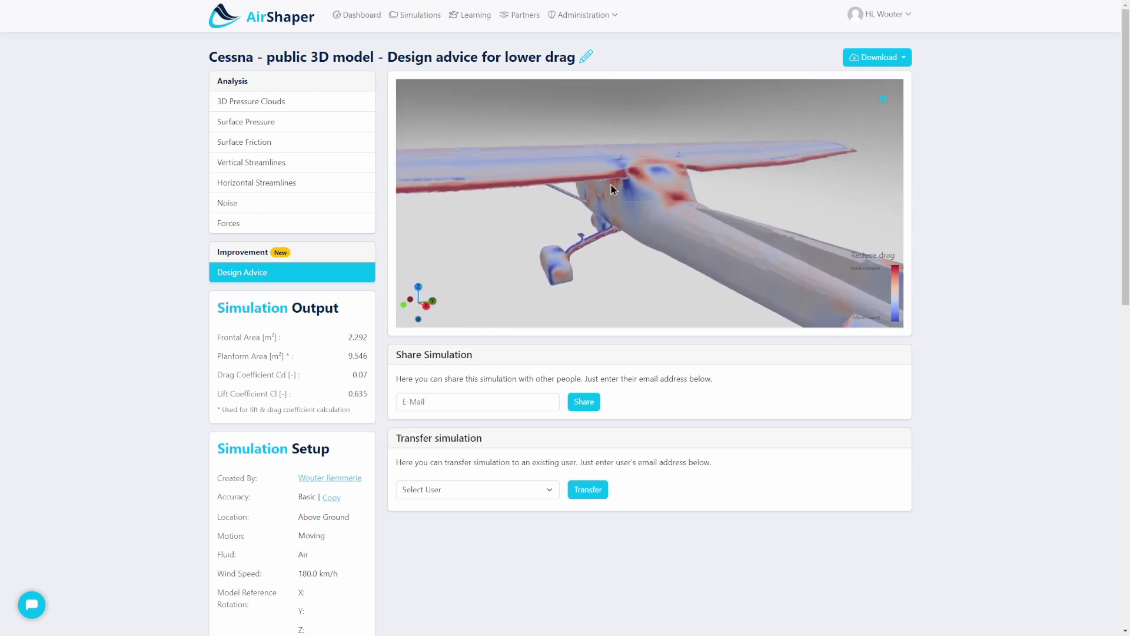
pyautogui.scroll(3, 648, 188)
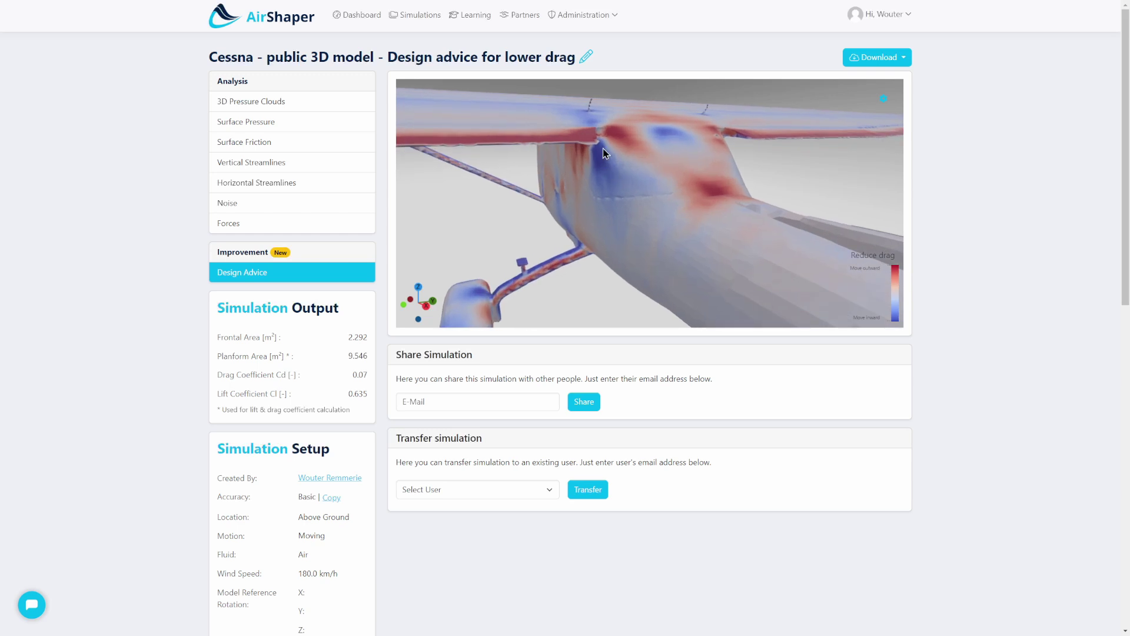
pyautogui.moveTo(601, 160)
pyautogui.mouseDown()
pyautogui.moveTo(560, 153)
pyautogui.moveTo(619, 156)
pyautogui.mouseUp()
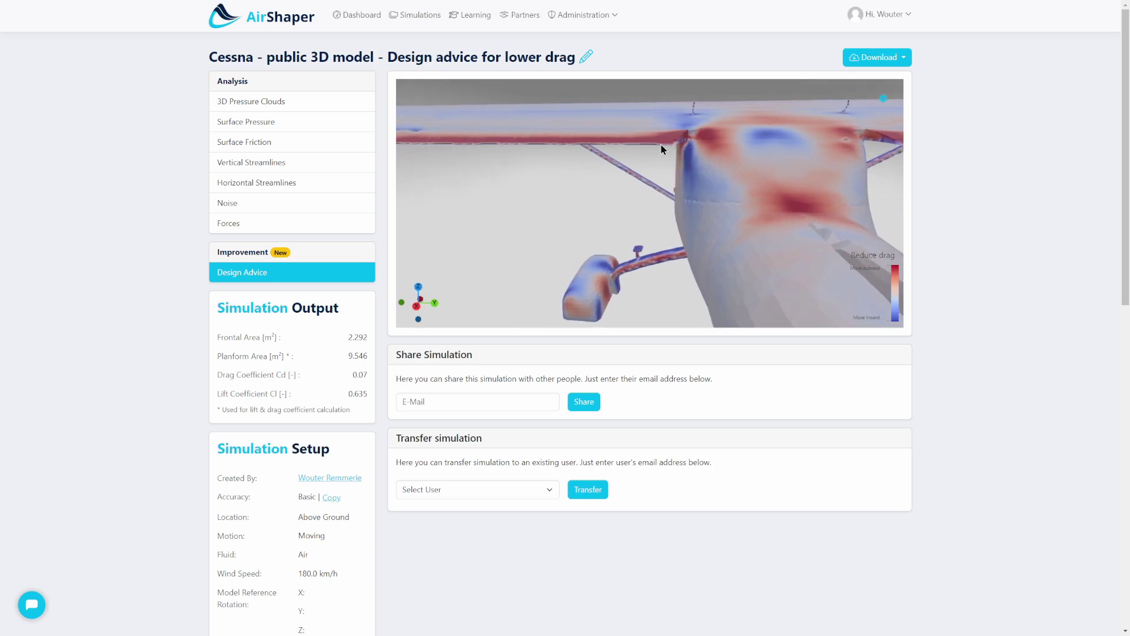
pyautogui.moveTo(786, 153); pyautogui.dragTo(658, 169)
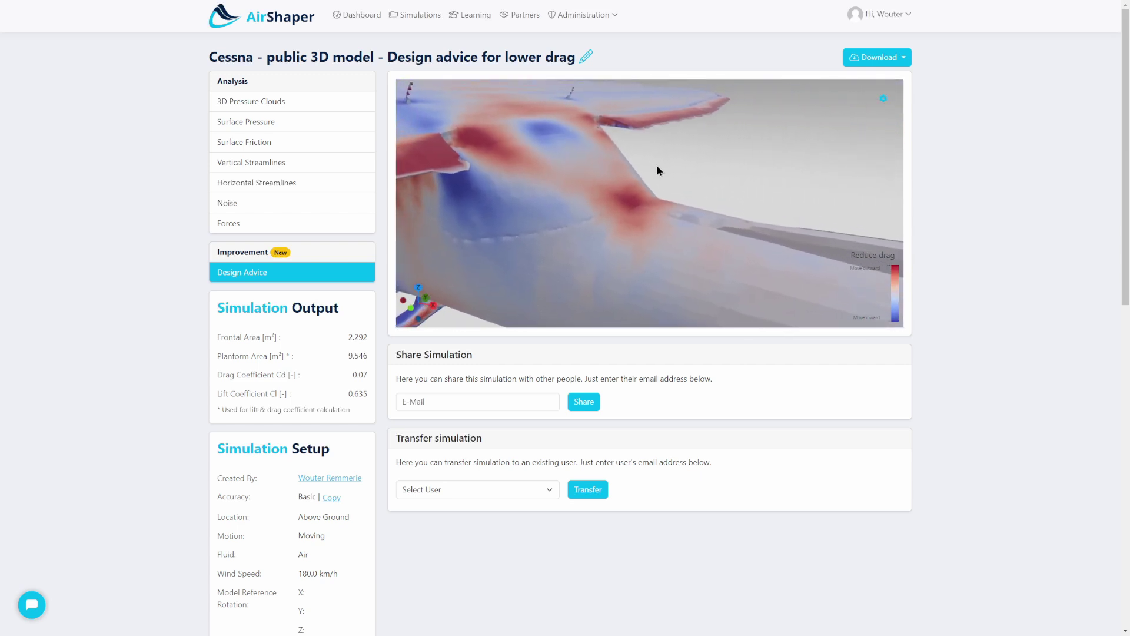
# - Compare the 3D Pressure Clouds with the Design Advice map where the rear cabin and wing root meet the tail boom
pyautogui.click(290, 104)
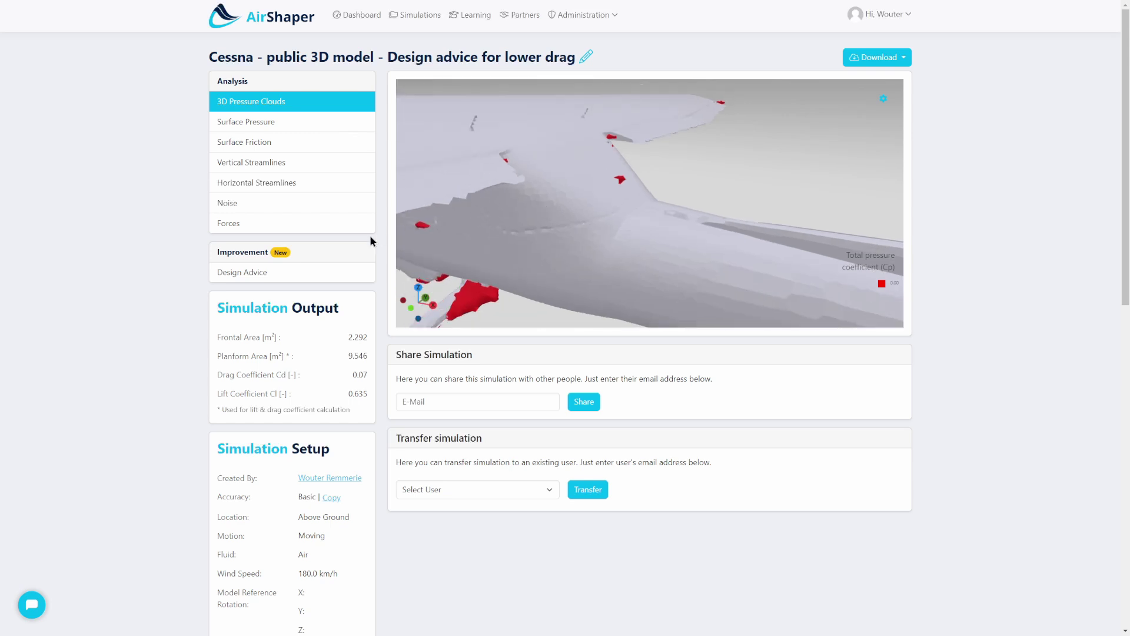
pyautogui.click(296, 276)
pyautogui.moveTo(582, 192); pyautogui.dragTo(529, 176)
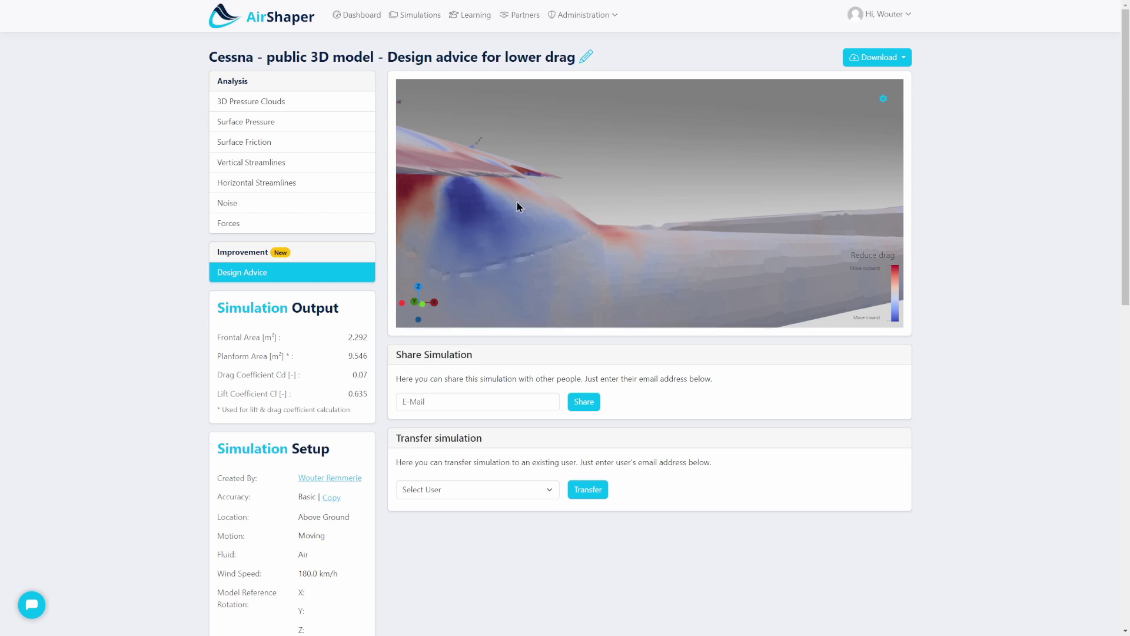
pyautogui.moveTo(712, 233); pyautogui.dragTo(634, 223)
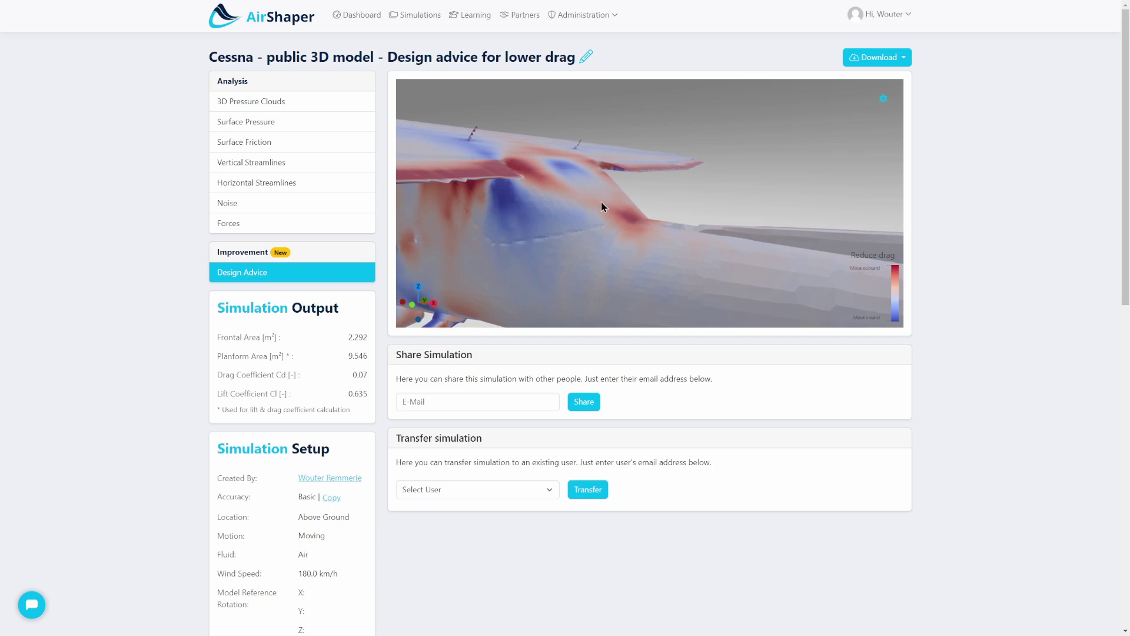
pyautogui.moveTo(645, 218)
pyautogui.mouseDown()
pyautogui.moveTo(601, 180)
pyautogui.moveTo(683, 194)
pyautogui.moveTo(678, 218)
pyautogui.moveTo(651, 229)
pyautogui.mouseUp()
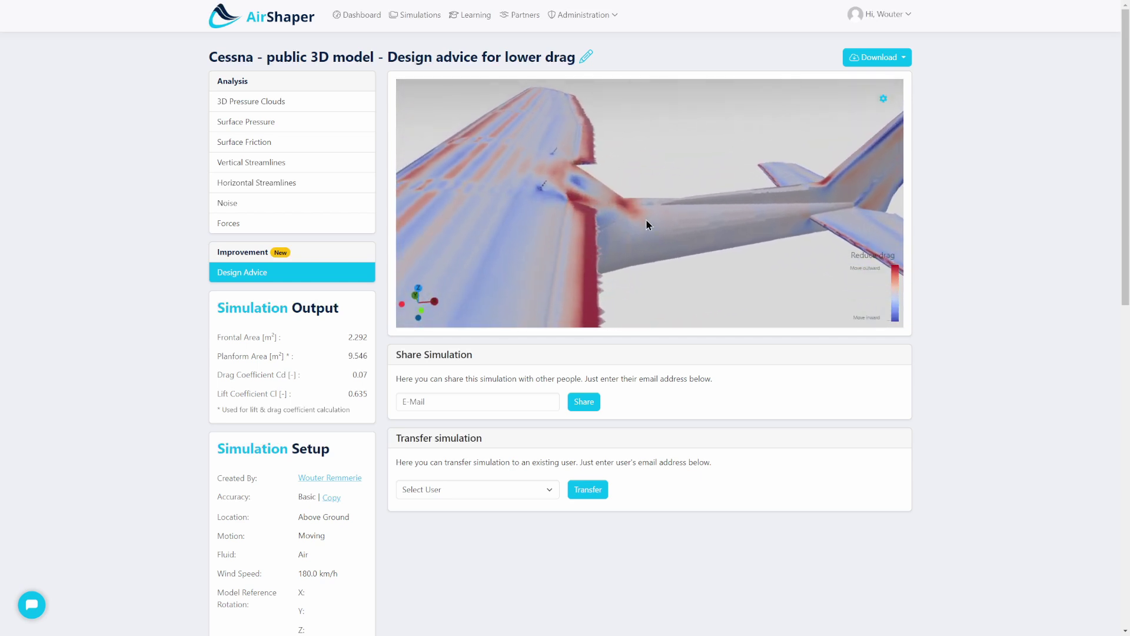
# - Examine the Design Advice map on the tail, focusing on where the vertical fin's leading edge meets the fuselage
pyautogui.moveTo(764, 188); pyautogui.dragTo(659, 189, button='right')
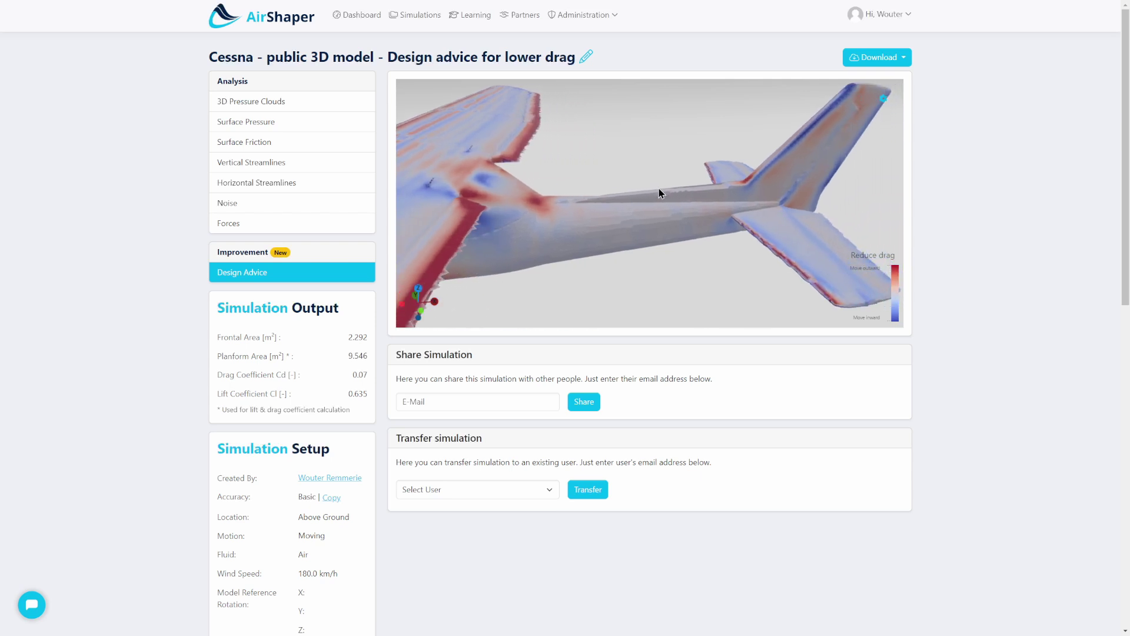
pyautogui.scroll(5, 729, 182)
pyautogui.moveTo(746, 182); pyautogui.dragTo(711, 156)
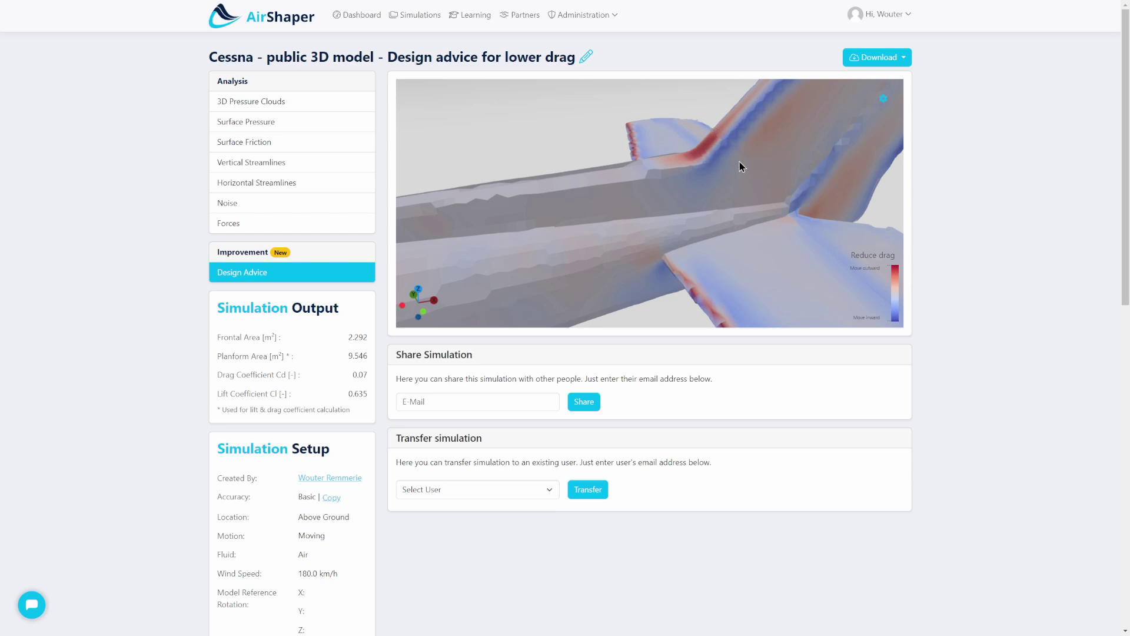
pyautogui.moveTo(775, 161); pyautogui.dragTo(661, 155)
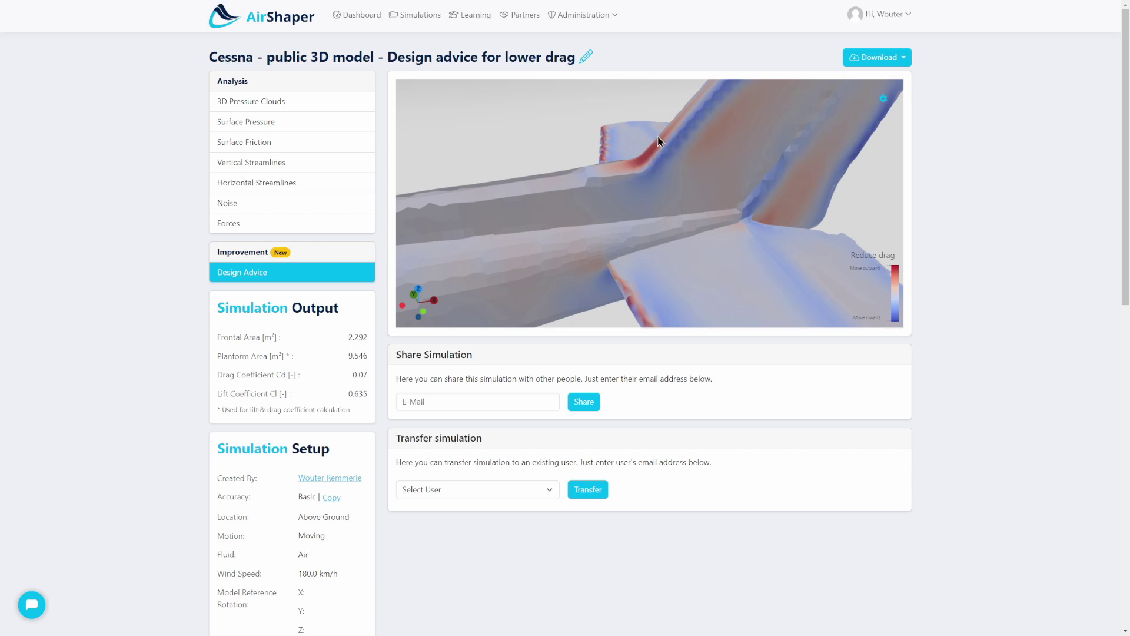
pyautogui.moveTo(642, 164); pyautogui.dragTo(654, 206)
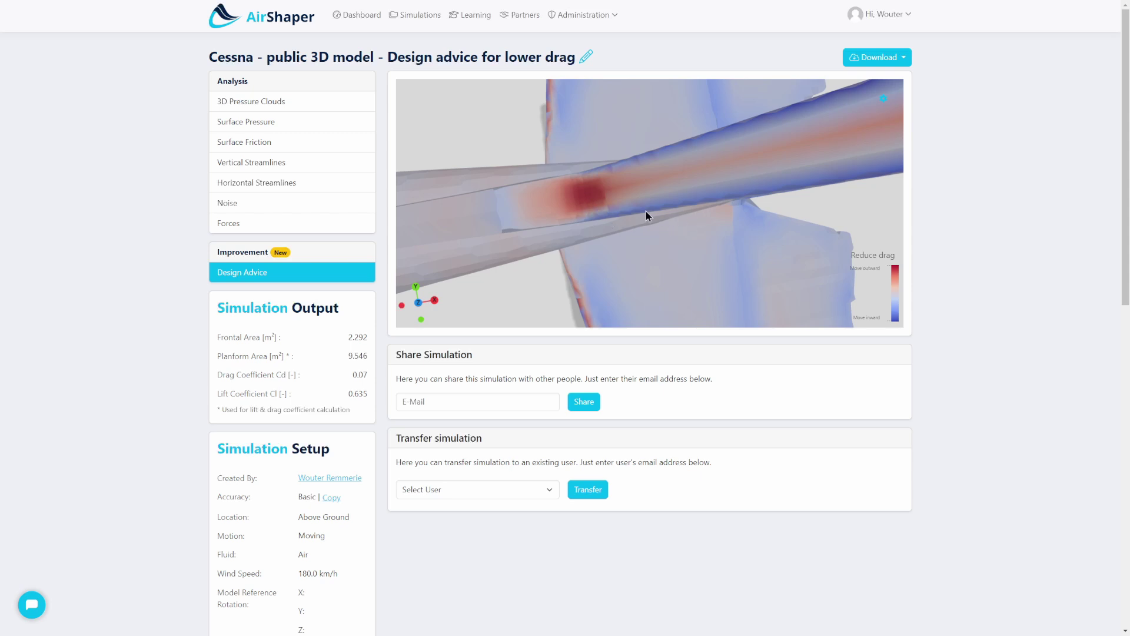
pyautogui.moveTo(666, 169)
pyautogui.mouseDown()
pyautogui.moveTo(652, 182)
pyautogui.moveTo(690, 107)
pyautogui.moveTo(598, 167)
pyautogui.moveTo(556, 214)
pyautogui.moveTo(671, 129)
pyautogui.moveTo(660, 151)
pyautogui.moveTo(672, 186)
pyautogui.mouseUp()
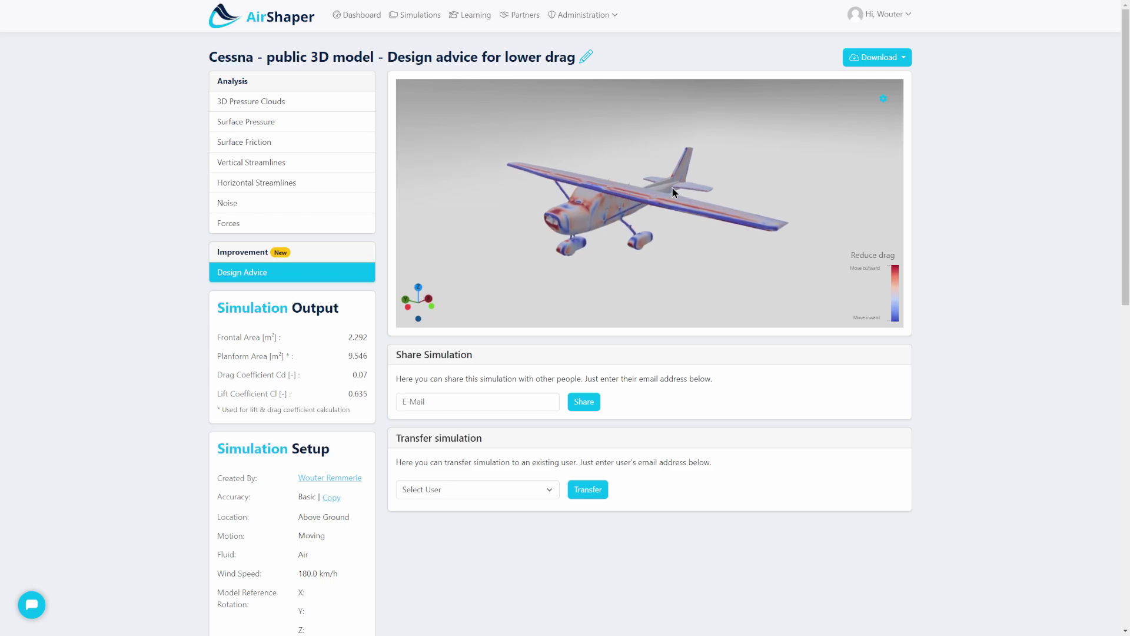